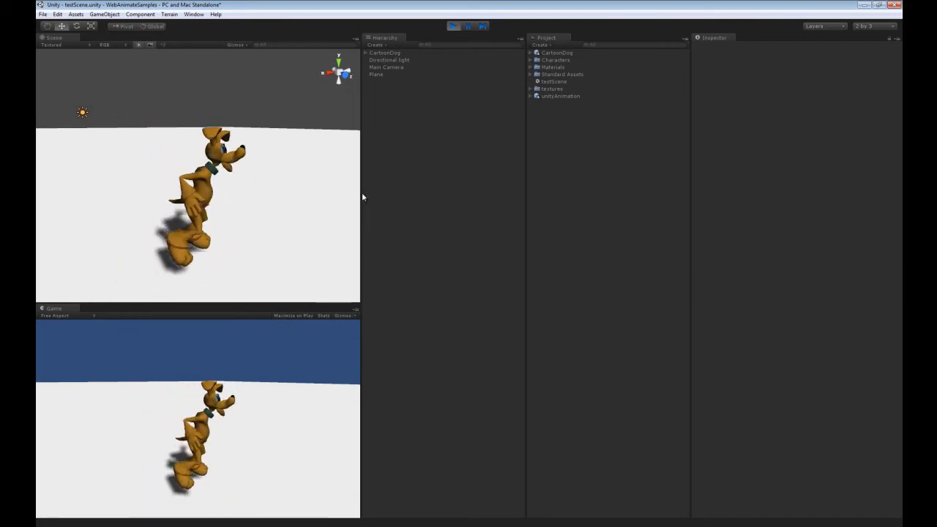
Stop the Unity scene's playback, switch to WebAnimate in the browser and import the mt3814.bvh motion file.
{"action": "left_click", "coordinate": [452, 26]}
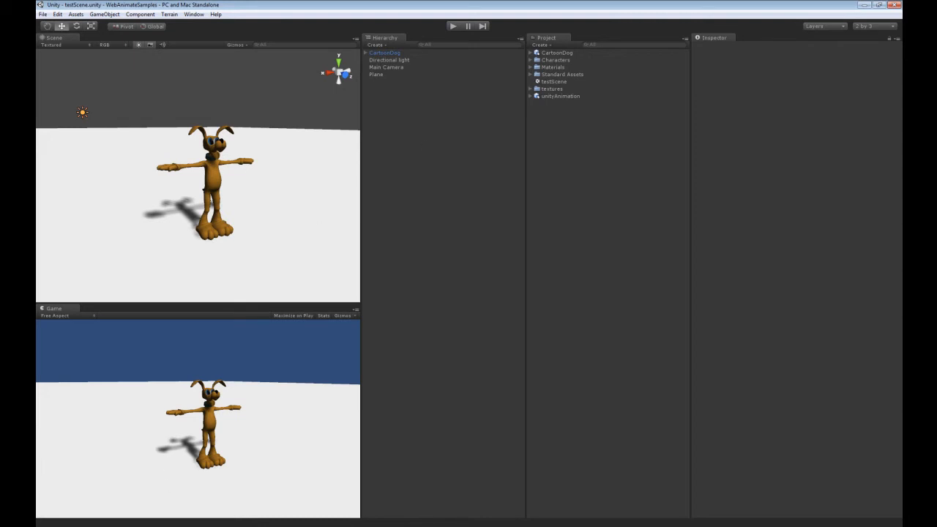
{"action": "key", "text": "alt+Tab"}
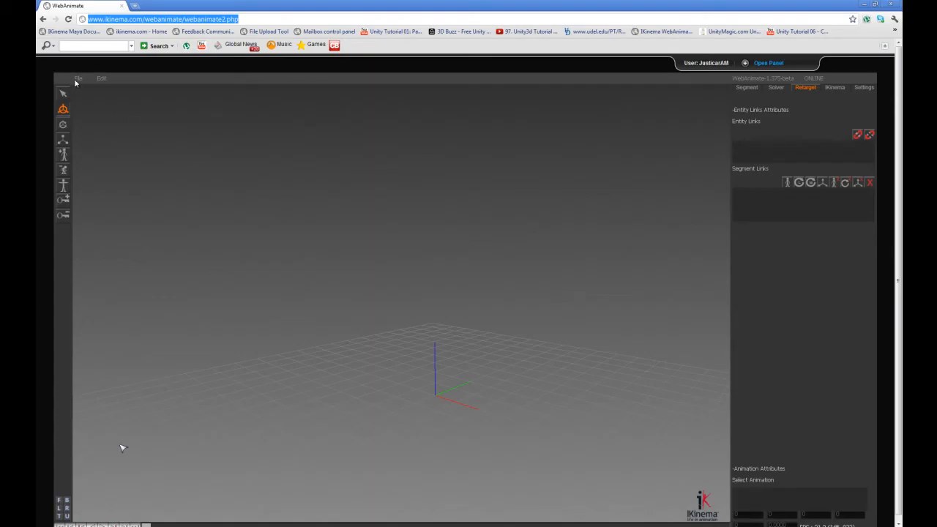
{"action": "left_click", "coordinate": [75, 81]}
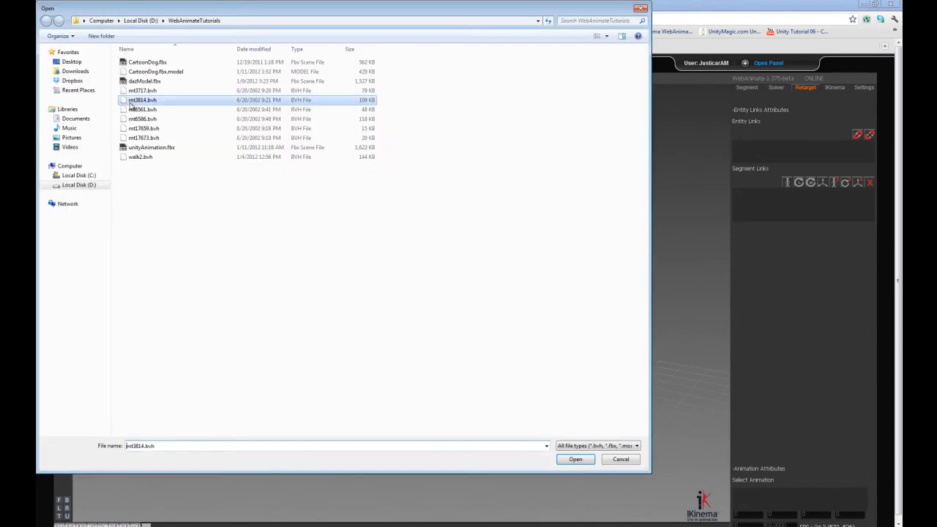
{"action": "double_click", "coordinate": [130, 101]}
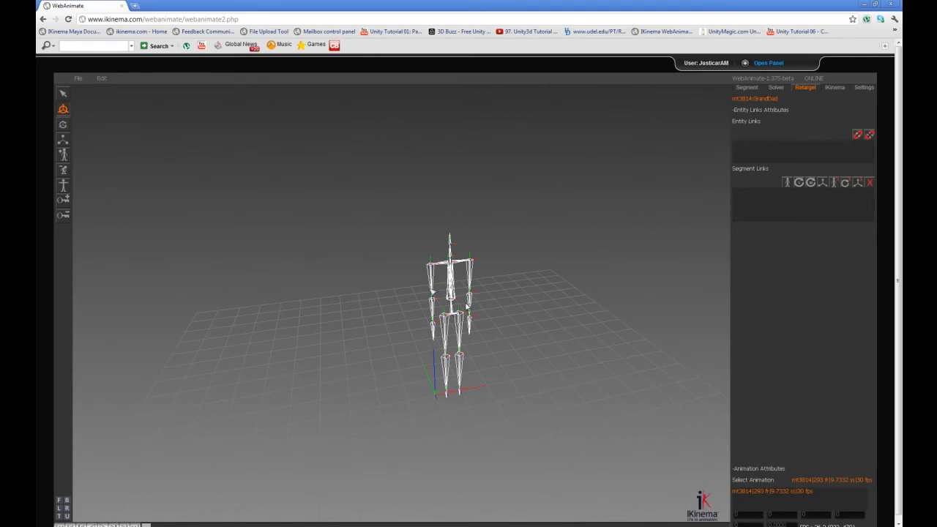
Rotate the mt3814 skeleton's right shoulder until the arm extends horizontally sideways.
{"action": "key", "text": "q"}
{"action": "left_click", "coordinate": [433, 282]}
{"action": "key", "text": "e"}
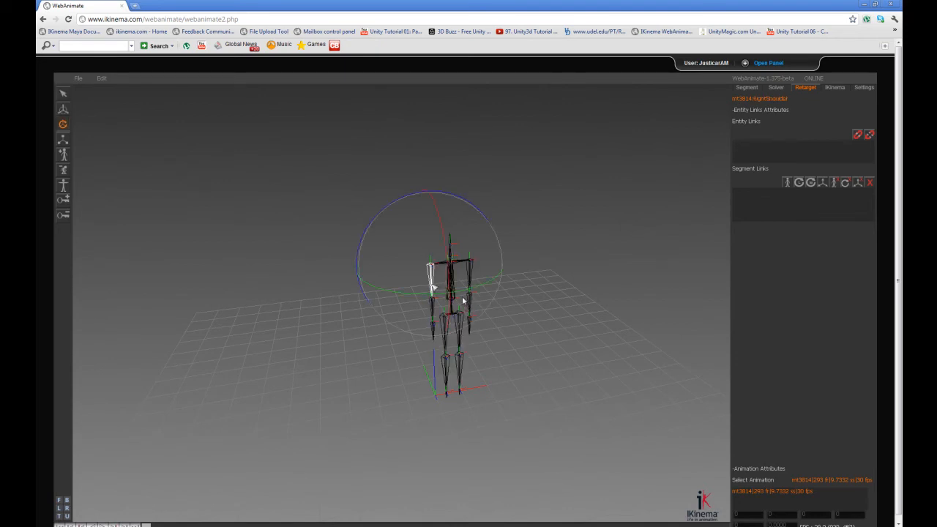
{"action": "left_click_drag", "start_coordinate": [466, 307], "coordinate": [469, 300], "text": "alt"}
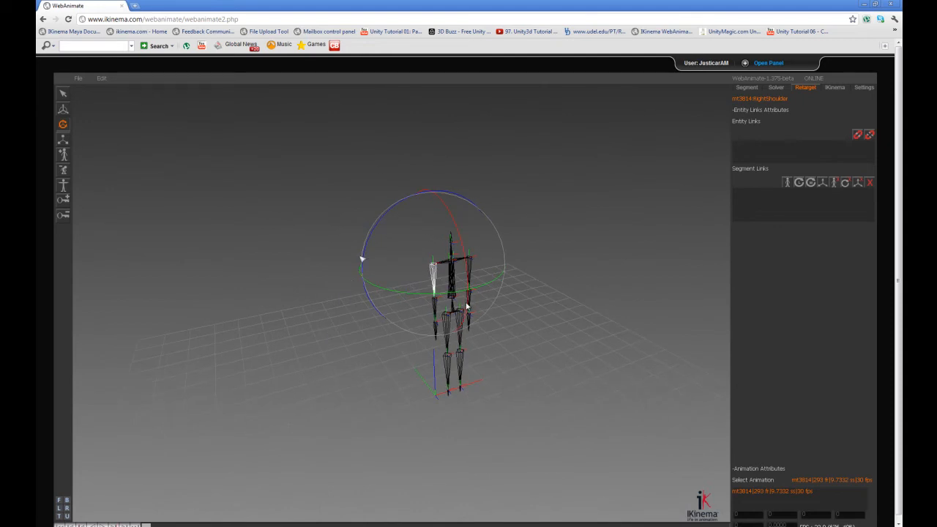
{"action": "left_click_drag", "start_coordinate": [366, 255], "coordinate": [446, 233]}
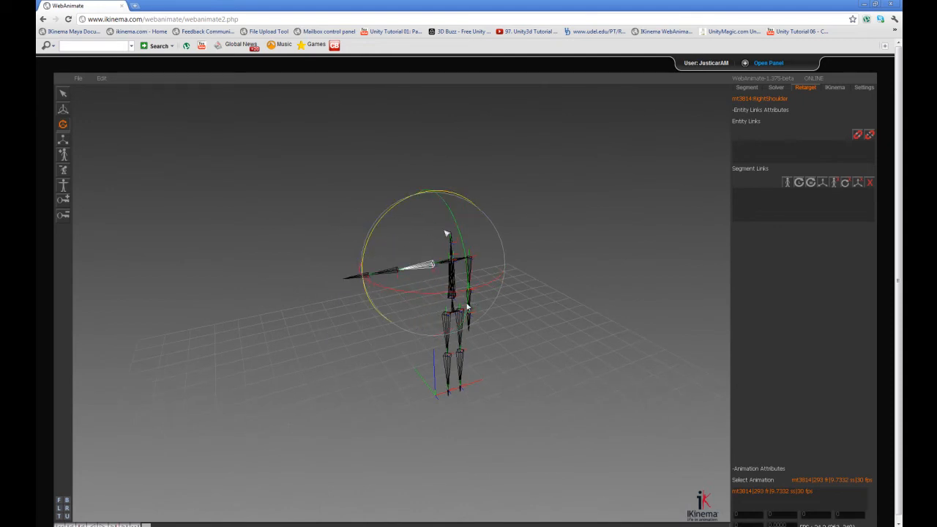
Rotate the mt3814 skeleton's left shoulder until the arm extends horizontally, completing a T-pose.
{"action": "left_click_drag", "start_coordinate": [542, 335], "coordinate": [538, 382], "text": "alt"}
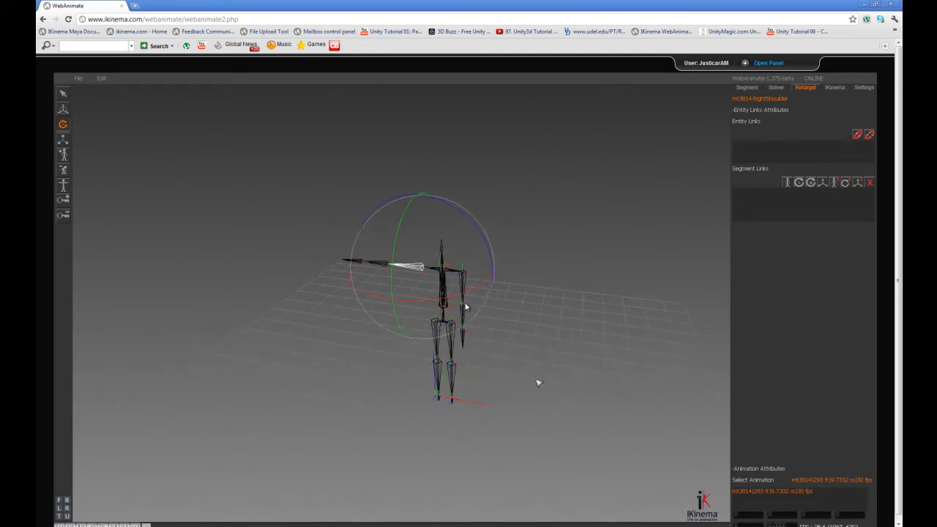
{"action": "key", "text": "q"}
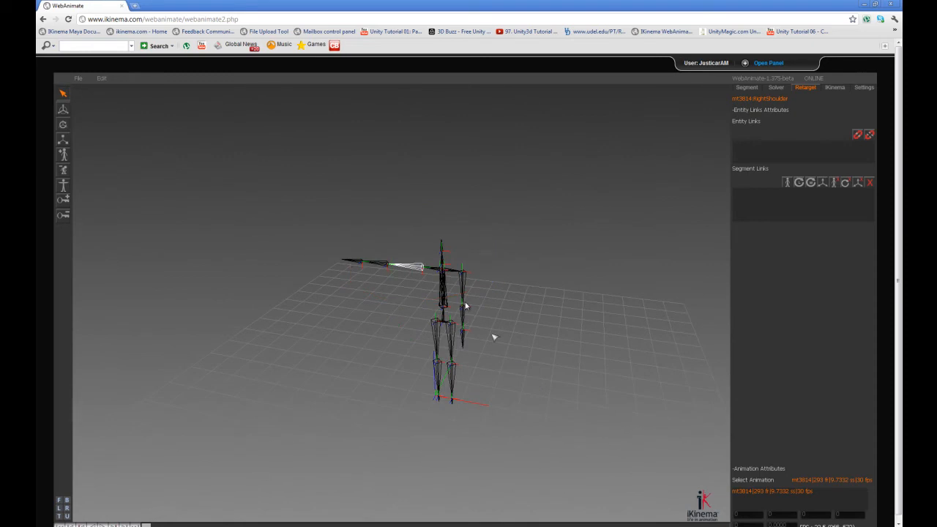
{"action": "left_click", "coordinate": [465, 304]}
{"action": "key", "text": "e"}
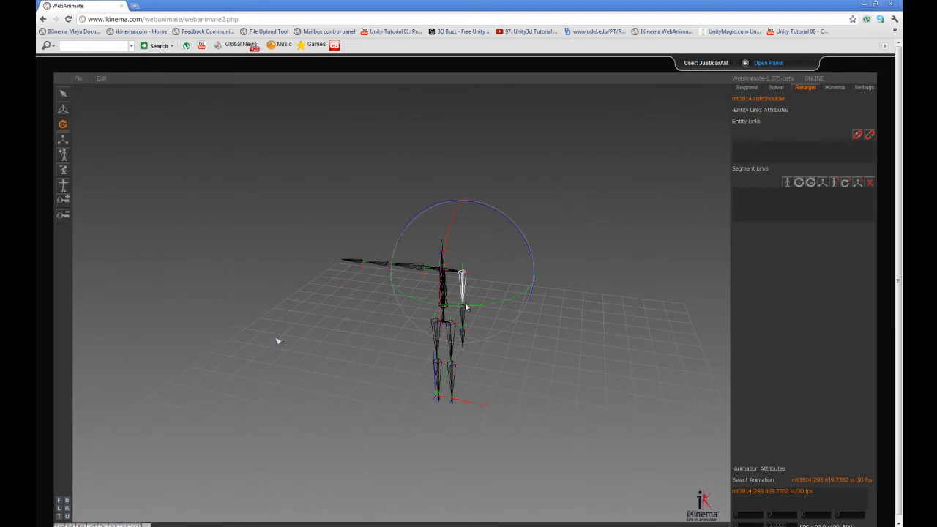
{"action": "middle_click_drag", "start_coordinate": [286, 326], "coordinate": [308, 349]}
{"action": "left_click_drag", "start_coordinate": [428, 238], "coordinate": [340, 351]}
{"action": "mouse_move", "coordinate": [421, 244]}
{"action": "left_mouse_down"}
{"action": "mouse_move", "coordinate": [420, 234]}
{"action": "mouse_move", "coordinate": [414, 247]}
{"action": "mouse_move", "coordinate": [424, 246]}
{"action": "left_mouse_up"}
{"action": "middle_click_drag", "start_coordinate": [336, 395], "coordinate": [326, 383]}
{"action": "key", "text": "q"}
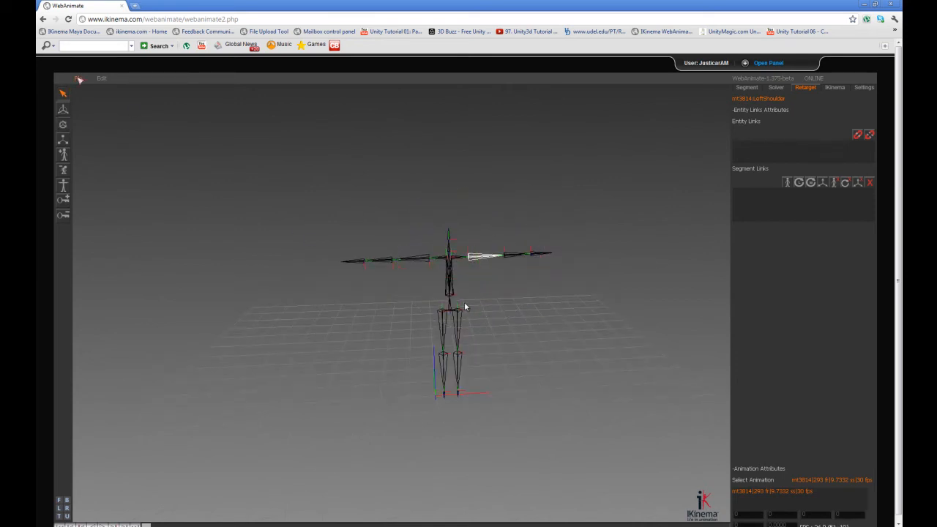
Import the CartoonDog.fbx character into the scene alongside the mt3814 skeleton.
{"action": "left_click", "coordinate": [79, 79]}
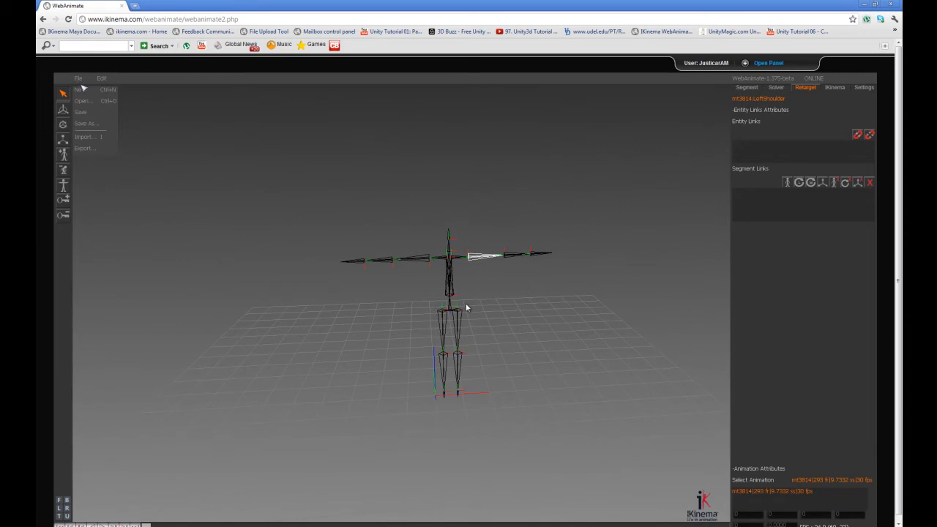
{"action": "left_click", "coordinate": [85, 137]}
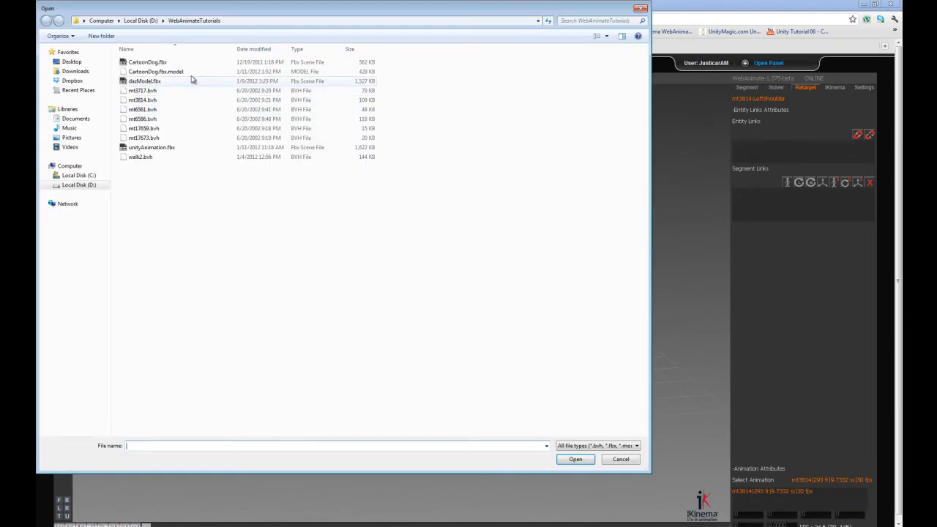
{"action": "double_click", "coordinate": [162, 63]}
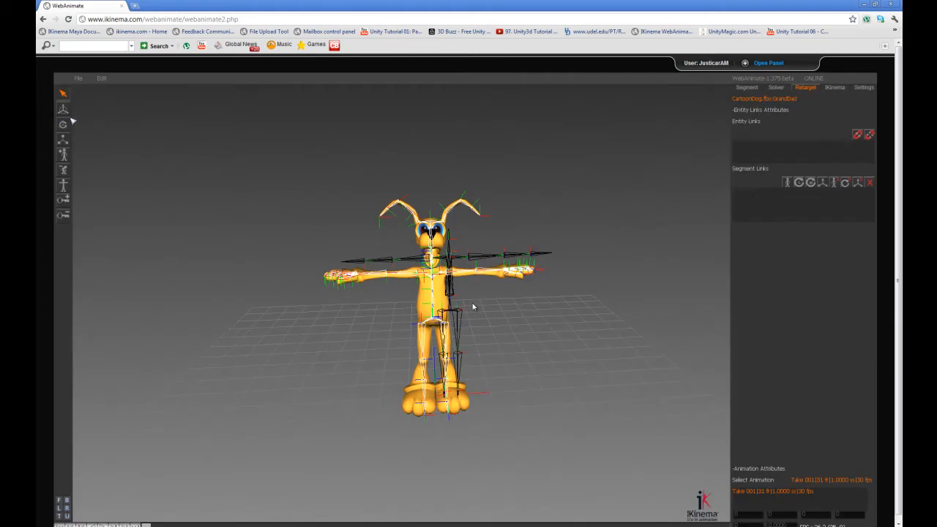
Select the hips of mt3814 and the hips of CartoonDog.fbx, and create a retargeting link from mt3814 to the dog.
{"action": "middle_click_drag", "start_coordinate": [473, 303], "coordinate": [496, 325]}
{"action": "middle_click_drag", "start_coordinate": [463, 298], "coordinate": [465, 306]}
{"action": "middle_click_drag", "start_coordinate": [462, 439], "coordinate": [511, 412]}
{"action": "mouse_move", "coordinate": [497, 343]}
{"action": "middle_mouse_down"}
{"action": "mouse_move", "coordinate": [510, 343]}
{"action": "mouse_move", "coordinate": [486, 345]}
{"action": "middle_mouse_up"}
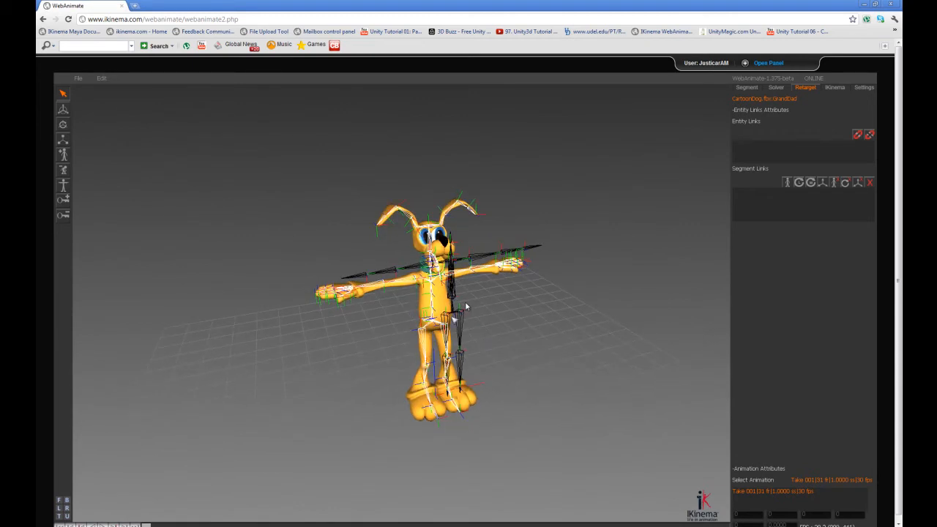
{"action": "left_click", "coordinate": [466, 308]}
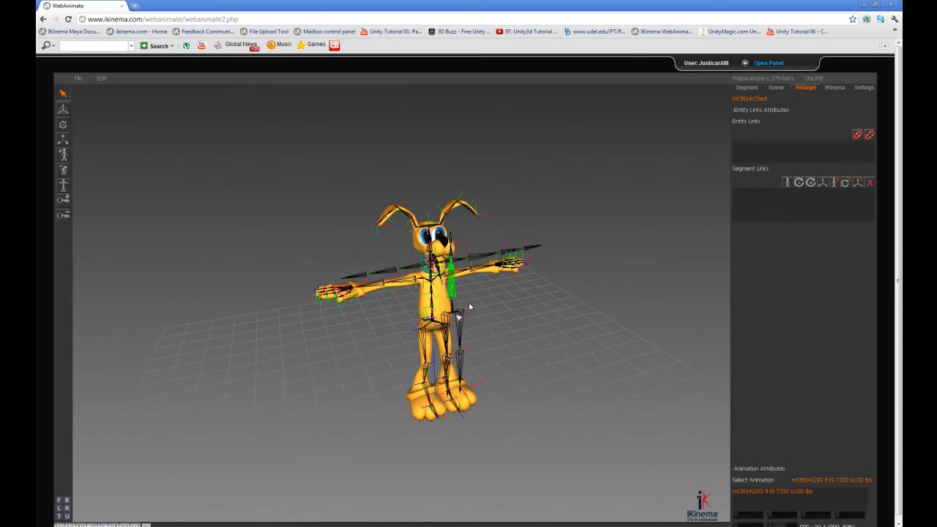
{"action": "left_click", "coordinate": [455, 312]}
{"action": "middle_click_drag", "start_coordinate": [469, 336], "coordinate": [487, 342]}
{"action": "left_click", "coordinate": [431, 326]}
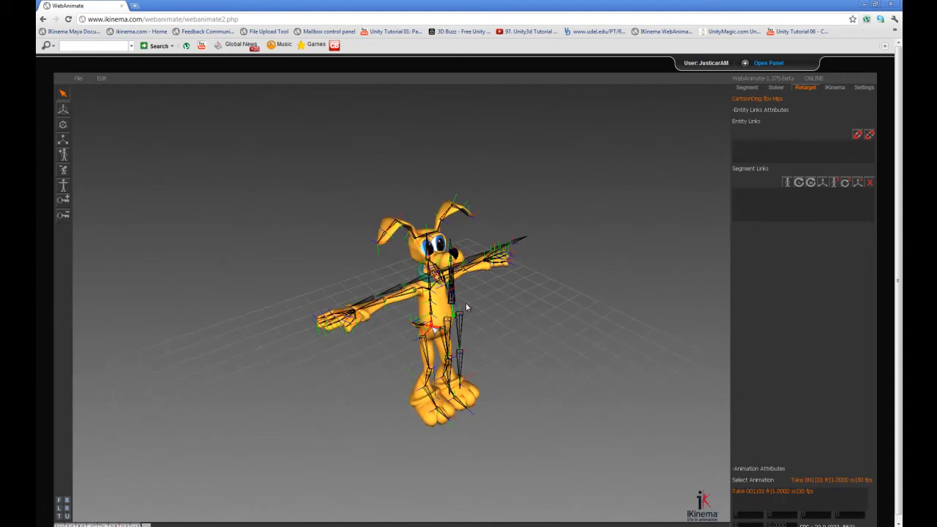
{"action": "left_click", "coordinate": [860, 137]}
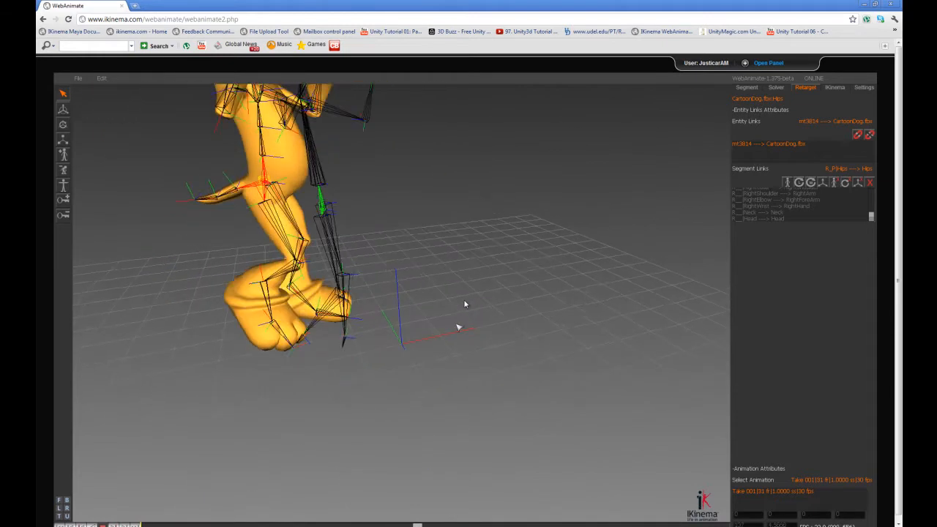
Enable position retargeting on the dog's RightAnkle to RightFoot and LeftAnkle to LeftFoot segment links, and play the animation.
{"action": "scroll", "coordinate": [465, 301], "scroll_direction": "down", "scroll_amount": 3}
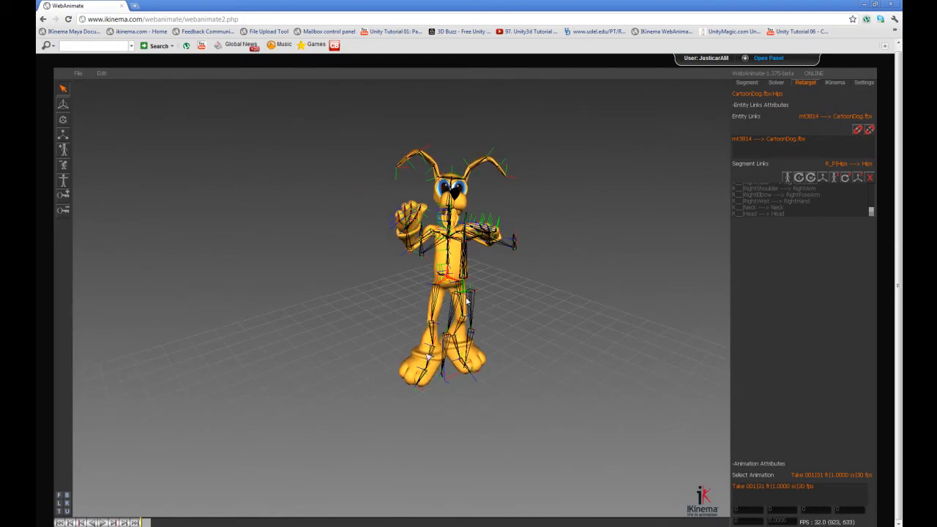
{"action": "left_click", "coordinate": [431, 359]}
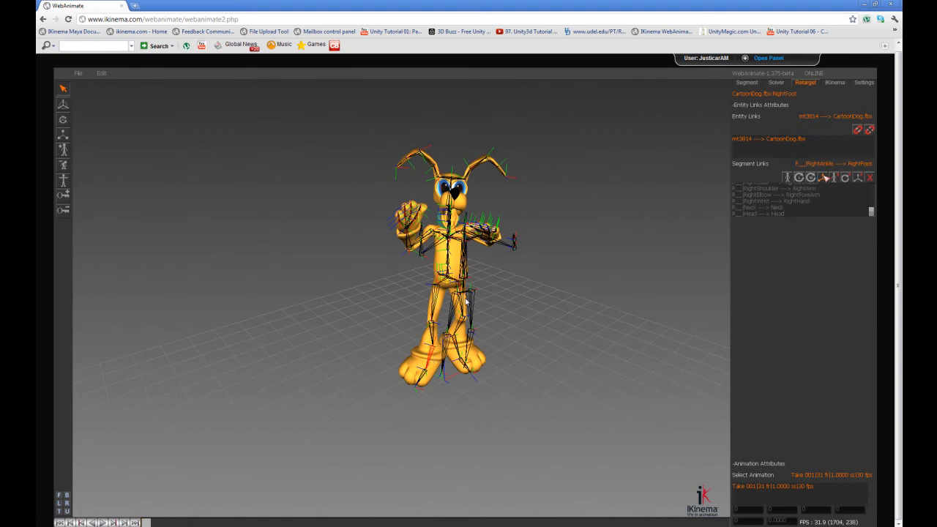
{"action": "left_click", "coordinate": [826, 178]}
{"action": "middle_click_drag", "start_coordinate": [534, 376], "coordinate": [514, 338]}
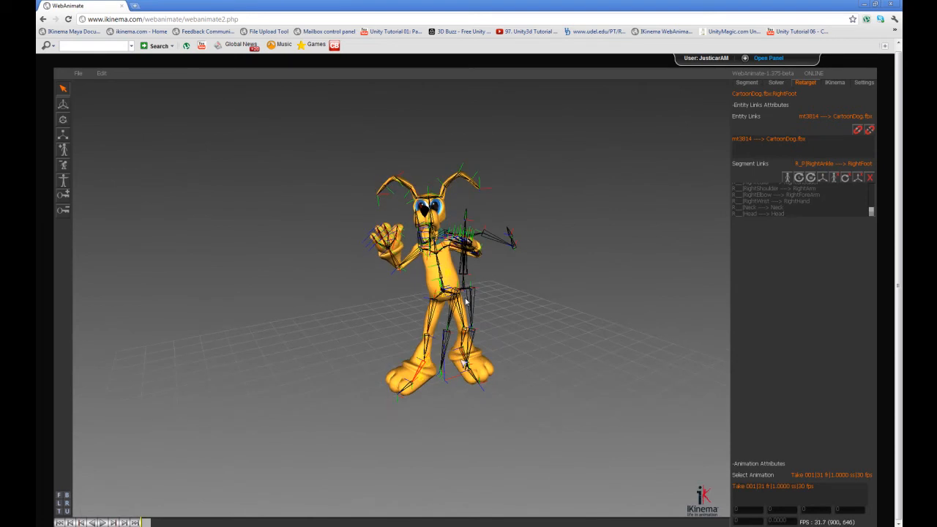
{"action": "left_click", "coordinate": [464, 357]}
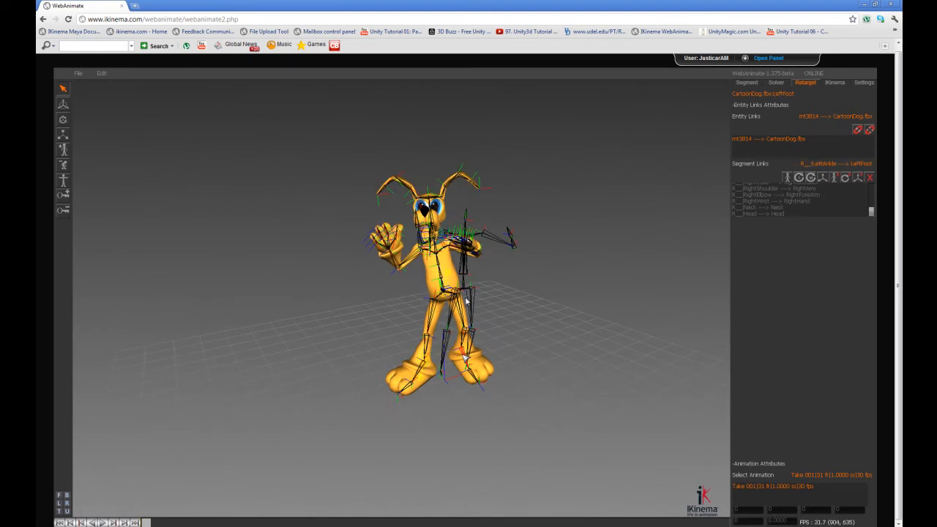
{"action": "left_click", "coordinate": [824, 179]}
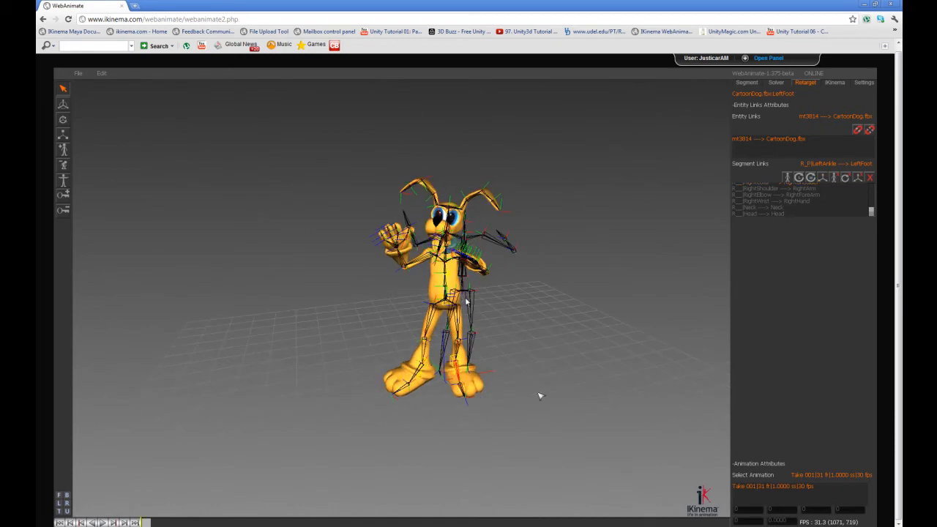
{"action": "key", "text": "space"}
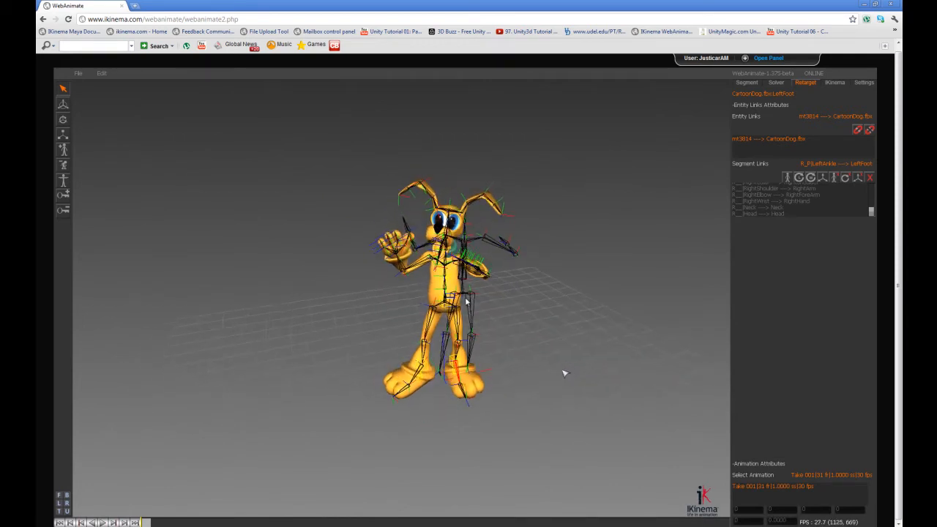
Enable position retargeting on the RightWrist to RightHand segment link and inspect the dog's raised right hand.
{"action": "left_click", "coordinate": [400, 255]}
{"action": "middle_click_drag", "start_coordinate": [402, 259], "coordinate": [476, 300]}
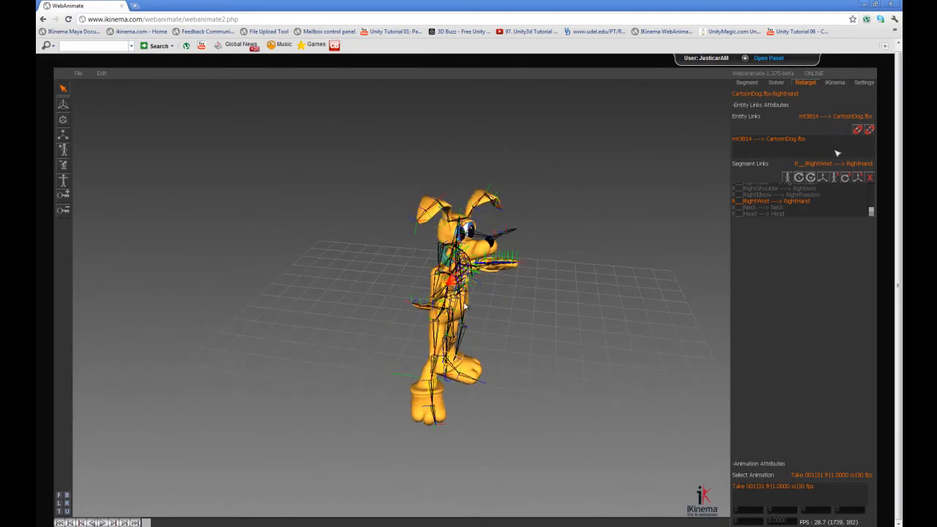
{"action": "left_click", "coordinate": [823, 178]}
{"action": "middle_click_drag", "start_coordinate": [474, 367], "coordinate": [439, 355]}
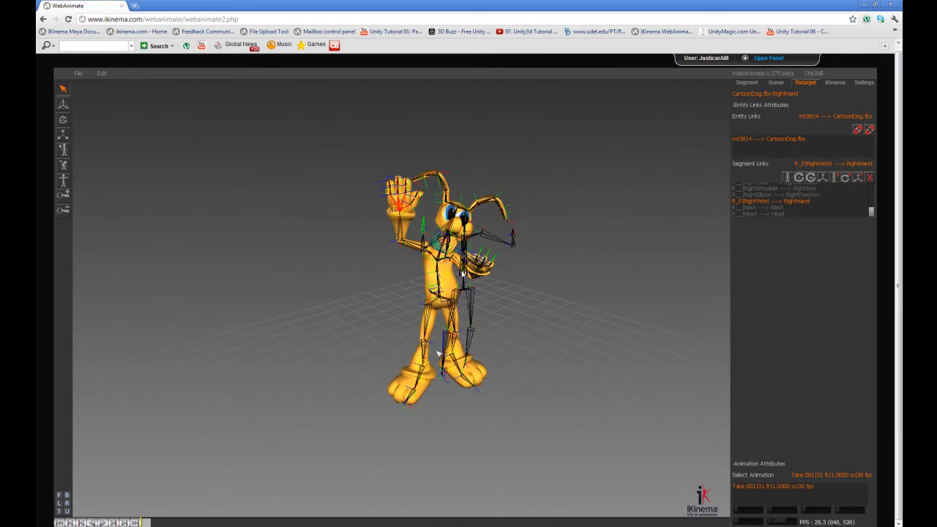
{"action": "scroll", "coordinate": [466, 300], "scroll_direction": "up", "scroll_amount": 3}
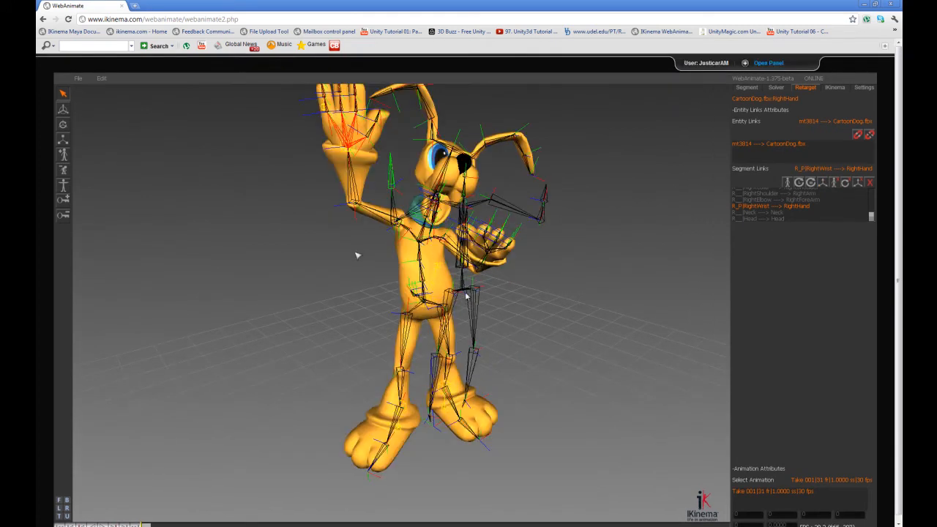
{"action": "middle_click_drag", "start_coordinate": [385, 283], "coordinate": [359, 327]}
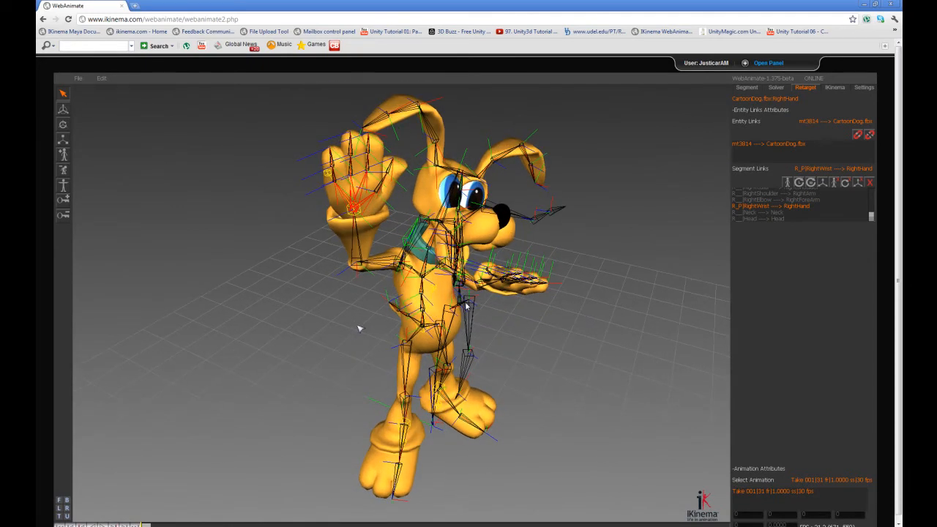
{"action": "scroll", "coordinate": [360, 326], "scroll_direction": "down", "scroll_amount": 3}
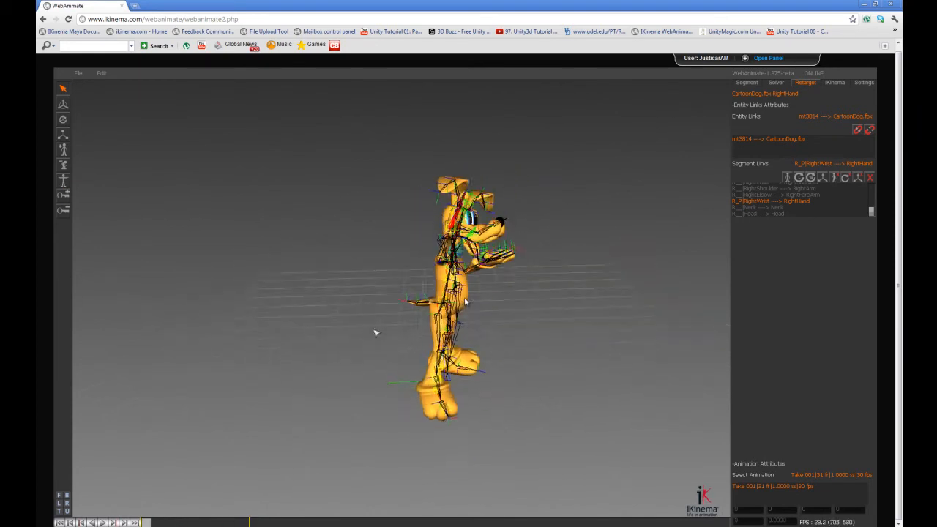
Move the dog's right hand clear of its head and set a key for the adjustment.
{"action": "key", "text": "w"}
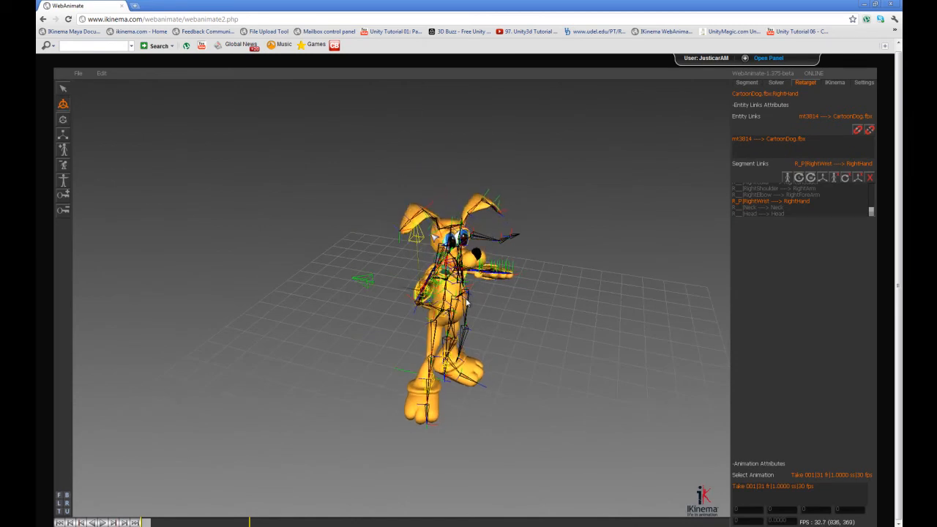
{"action": "left_click_drag", "start_coordinate": [369, 289], "coordinate": [394, 294]}
{"action": "mouse_move", "coordinate": [418, 257]}
{"action": "left_mouse_down", "text": "alt"}
{"action": "mouse_move", "coordinate": [347, 276]}
{"action": "mouse_move", "coordinate": [393, 256]}
{"action": "mouse_move", "coordinate": [404, 263]}
{"action": "left_mouse_up", "text": "alt"}
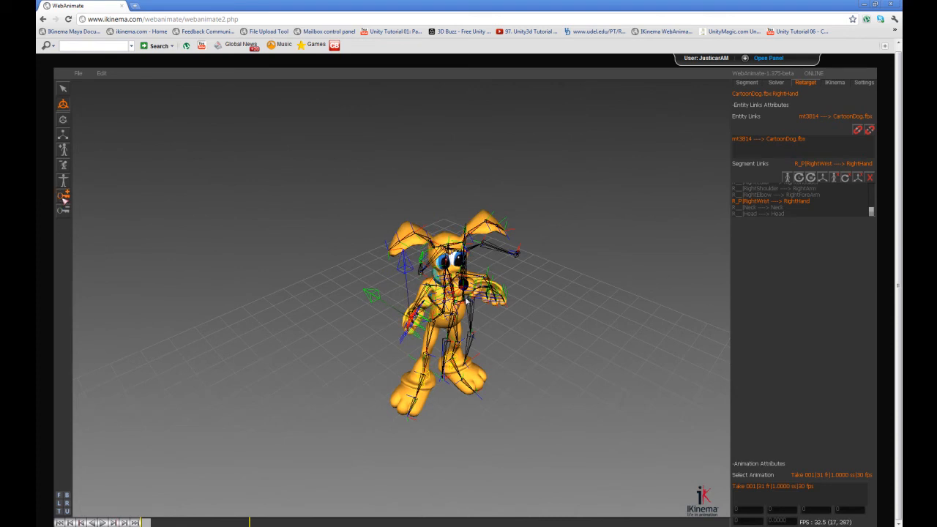
{"action": "middle_click_drag", "start_coordinate": [245, 342], "coordinate": [222, 342]}
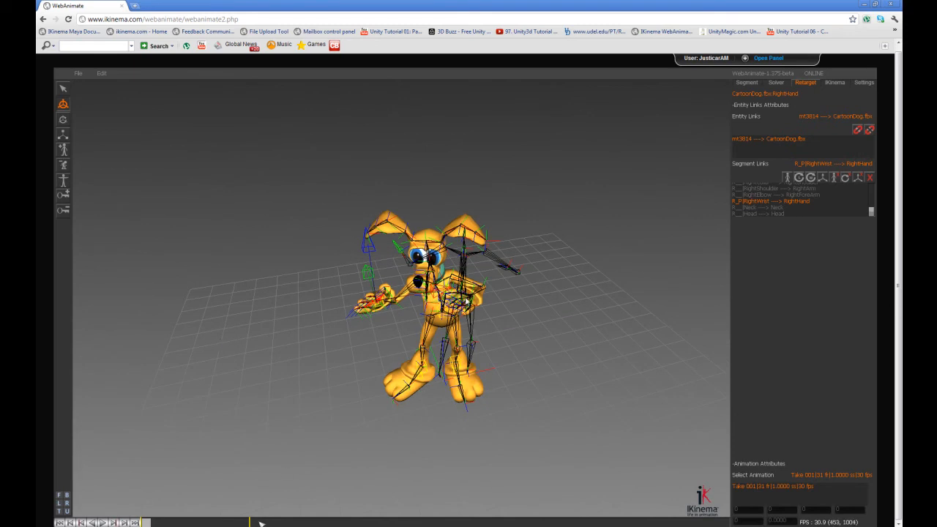
Adjust the dog's right hand at two further frames, lowering it in front of the body at frame 207, and set a key at each.
{"action": "left_click", "coordinate": [291, 524]}
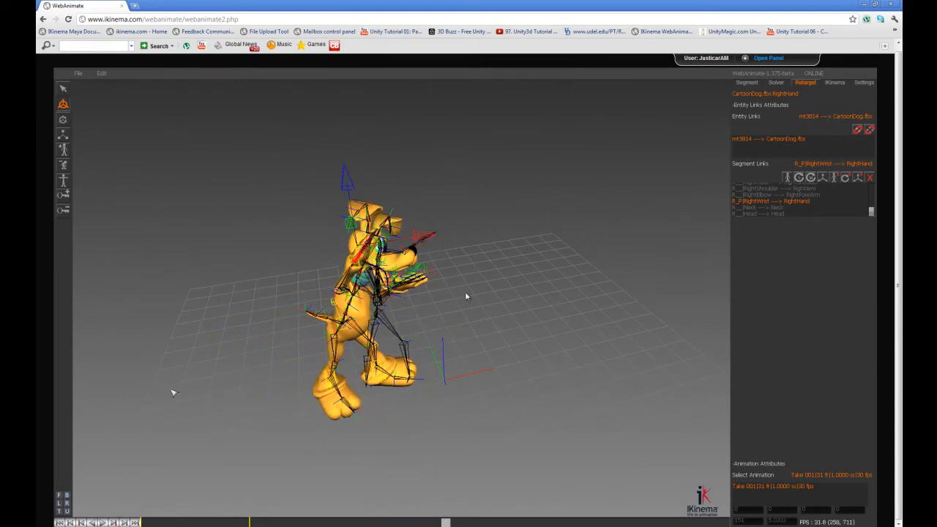
{"action": "middle_click_drag", "start_coordinate": [620, 370], "coordinate": [585, 376]}
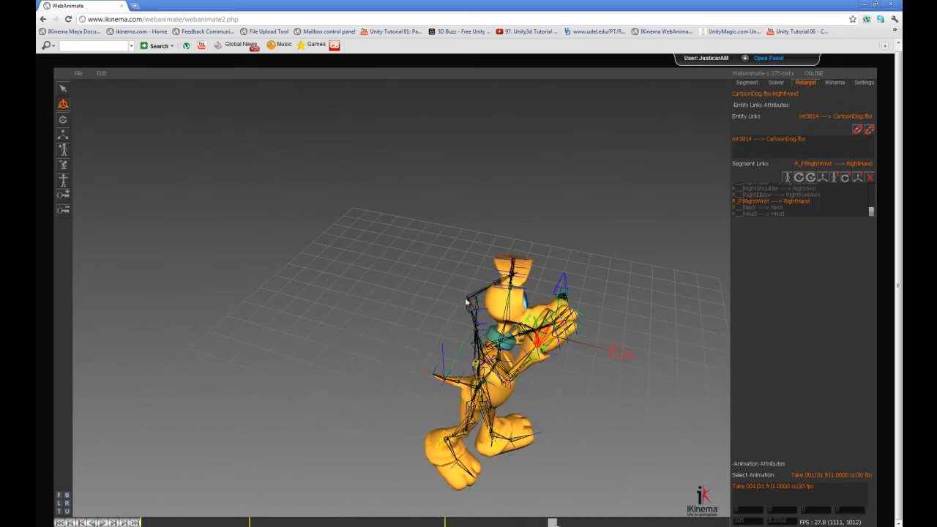
{"action": "middle_click_drag", "start_coordinate": [560, 423], "coordinate": [528, 415]}
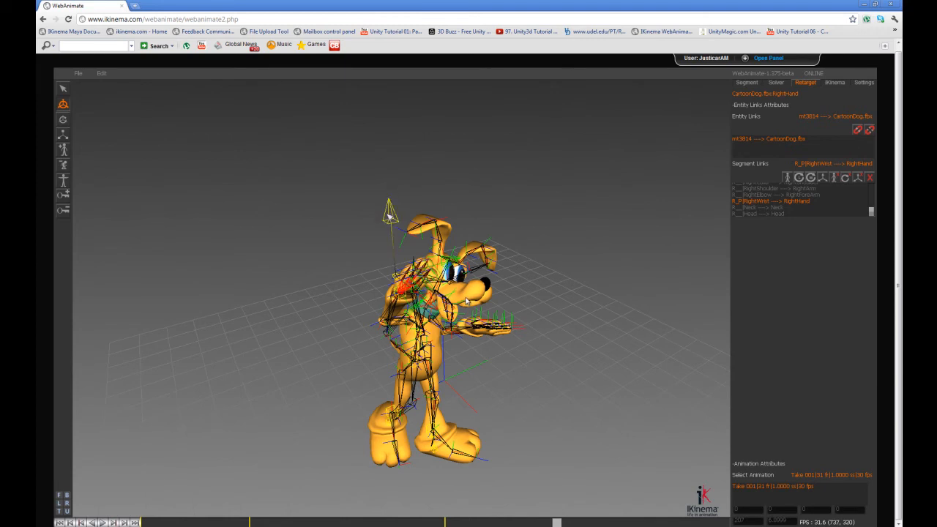
{"action": "left_click_drag", "start_coordinate": [388, 220], "coordinate": [423, 326]}
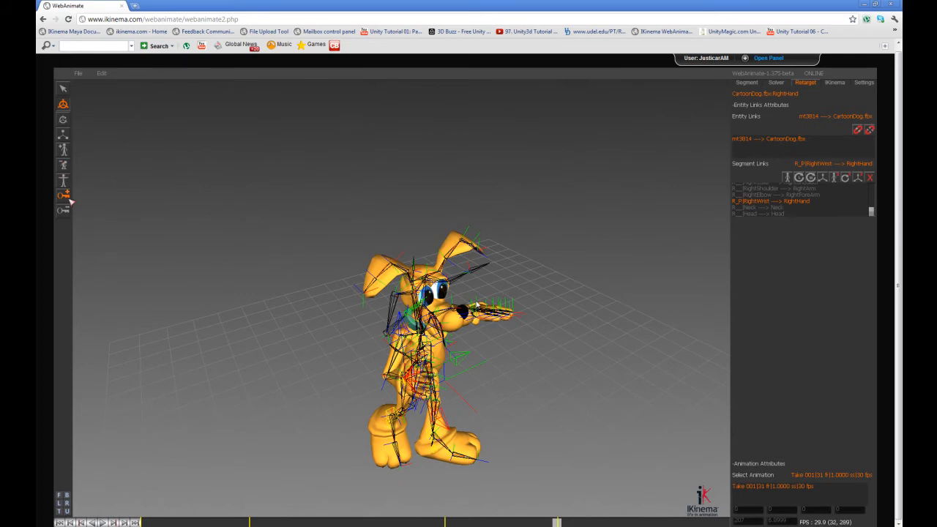
{"action": "middle_click_drag", "start_coordinate": [232, 290], "coordinate": [246, 290]}
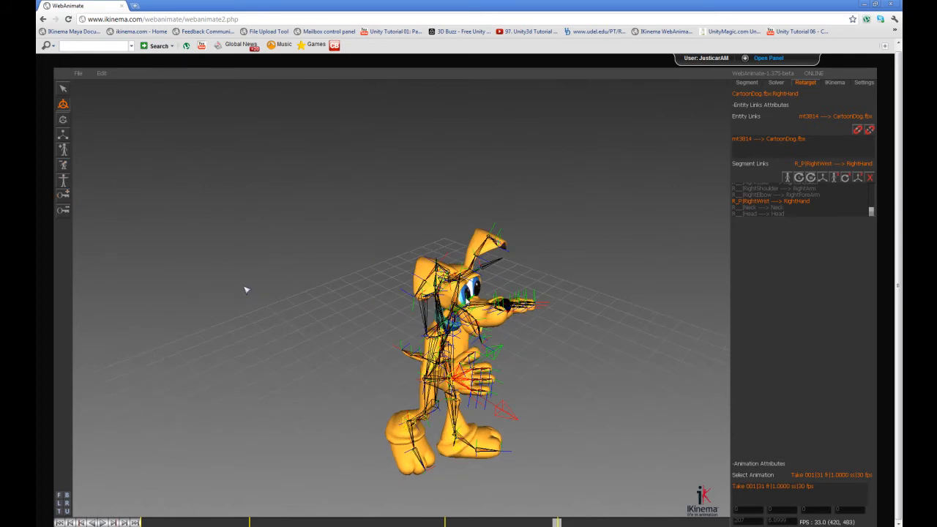
Play the animation from the start and inspect the keyed right-hand motion from several sides.
{"action": "key", "text": "Home"}
{"action": "key", "text": "space"}
{"action": "middle_click_drag", "start_coordinate": [327, 331], "coordinate": [451, 323]}
{"action": "key", "text": "q"}
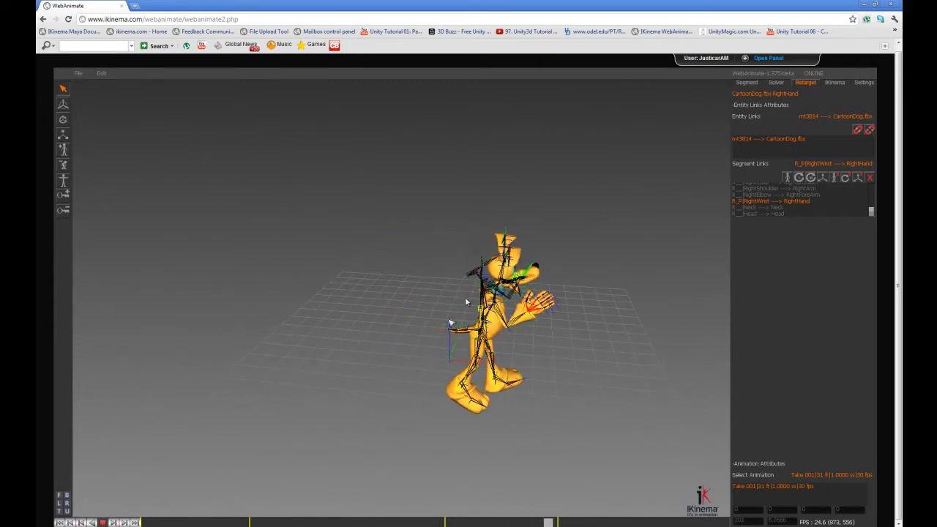
{"action": "middle_click_drag", "start_coordinate": [488, 337], "coordinate": [400, 341]}
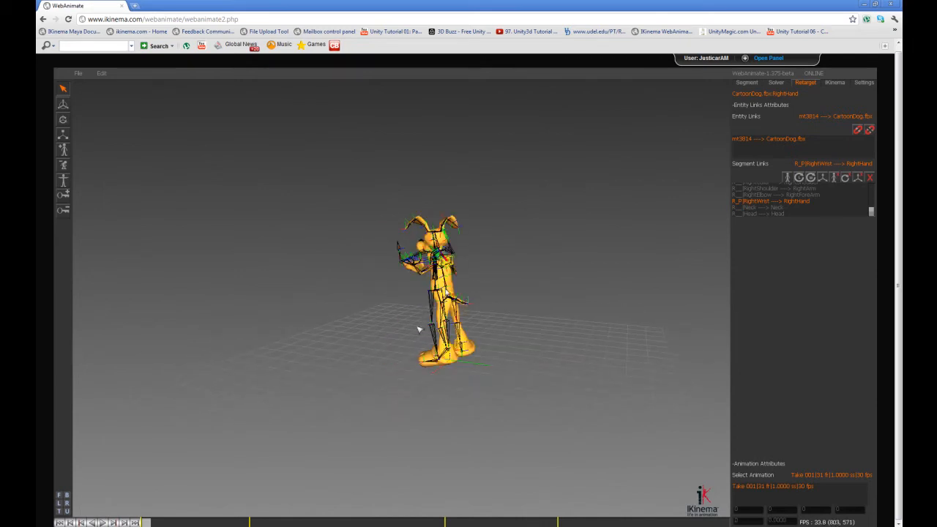
{"action": "scroll", "coordinate": [464, 299], "scroll_direction": "up", "scroll_amount": 3}
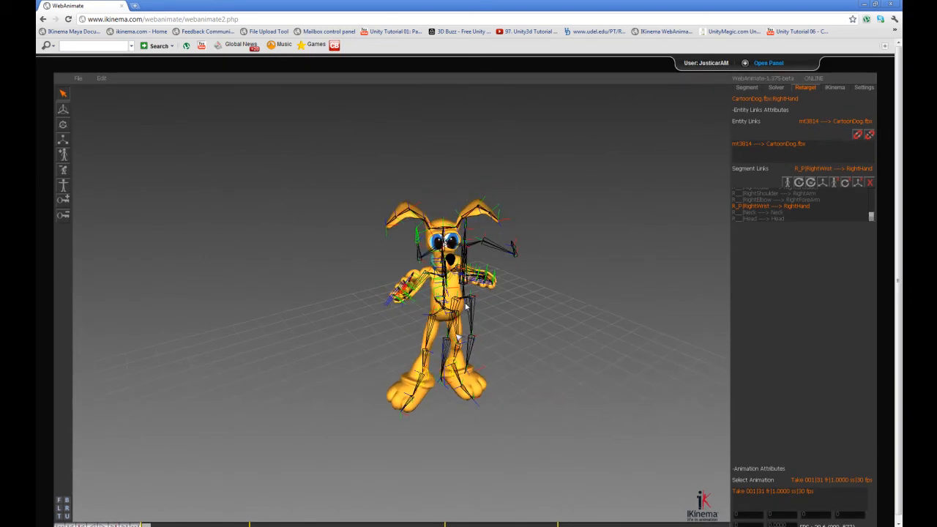
{"action": "middle_click_drag", "start_coordinate": [448, 317], "coordinate": [462, 338]}
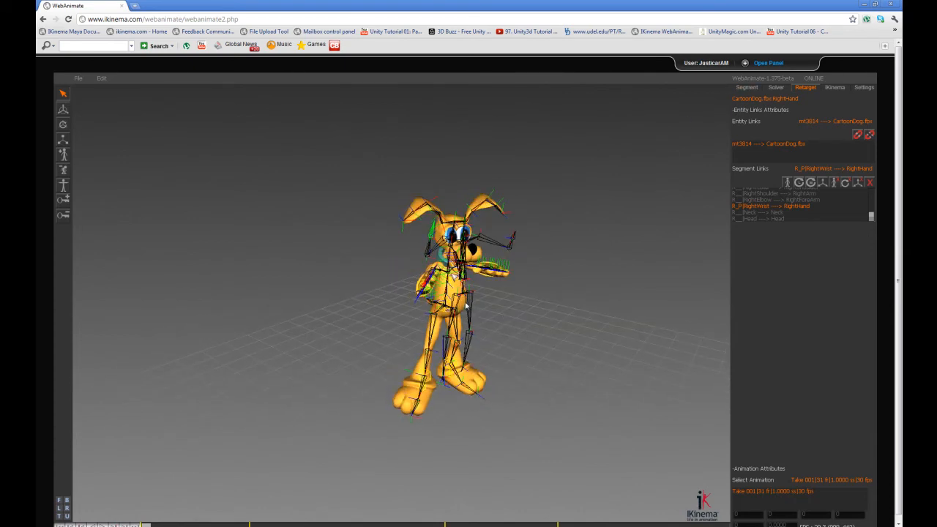
Enable position retargeting on the Chest to Spine3 segment link and play the animation to check the body pose.
{"action": "left_click", "coordinate": [453, 273]}
{"action": "mouse_move", "coordinate": [564, 344]}
{"action": "middle_mouse_down"}
{"action": "mouse_move", "coordinate": [407, 334]}
{"action": "mouse_move", "coordinate": [551, 338]}
{"action": "middle_mouse_up"}
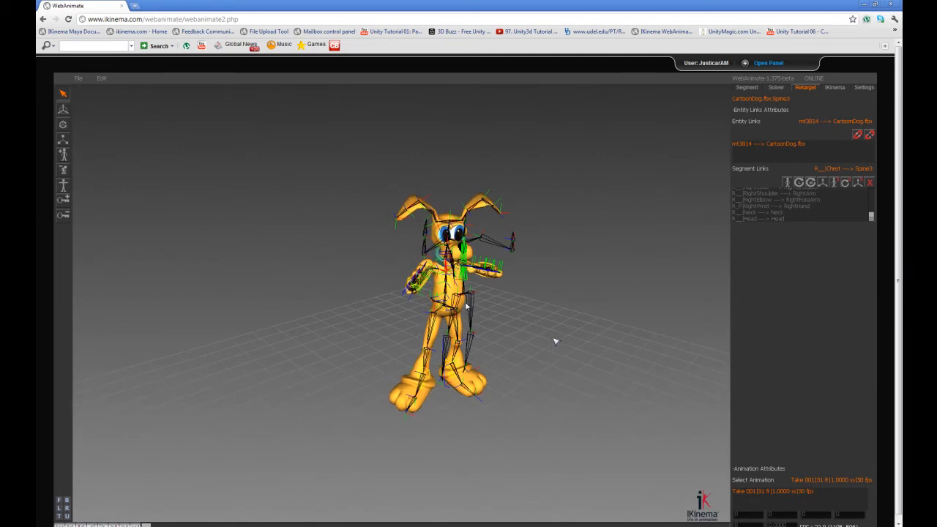
{"action": "left_click", "coordinate": [823, 182]}
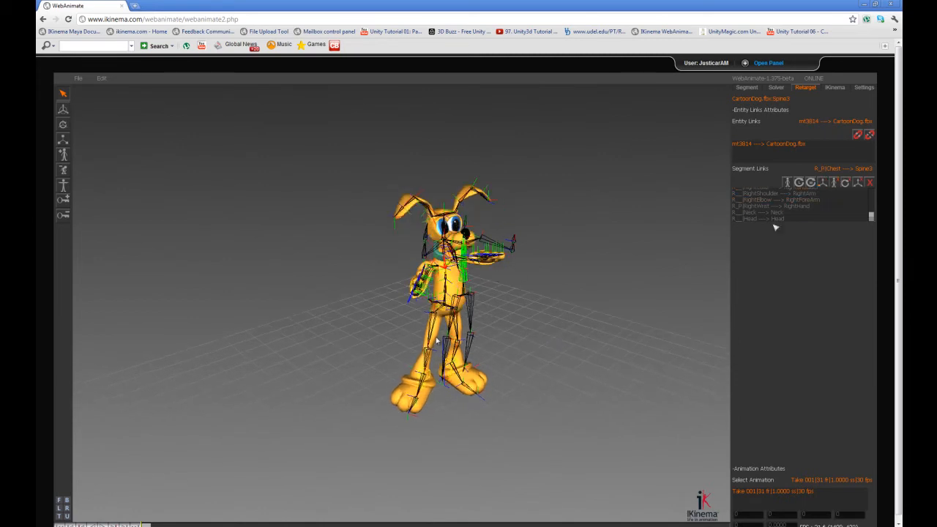
{"action": "mouse_move", "coordinate": [604, 343]}
{"action": "middle_mouse_down"}
{"action": "mouse_move", "coordinate": [576, 343]}
{"action": "mouse_move", "coordinate": [611, 343]}
{"action": "middle_mouse_up"}
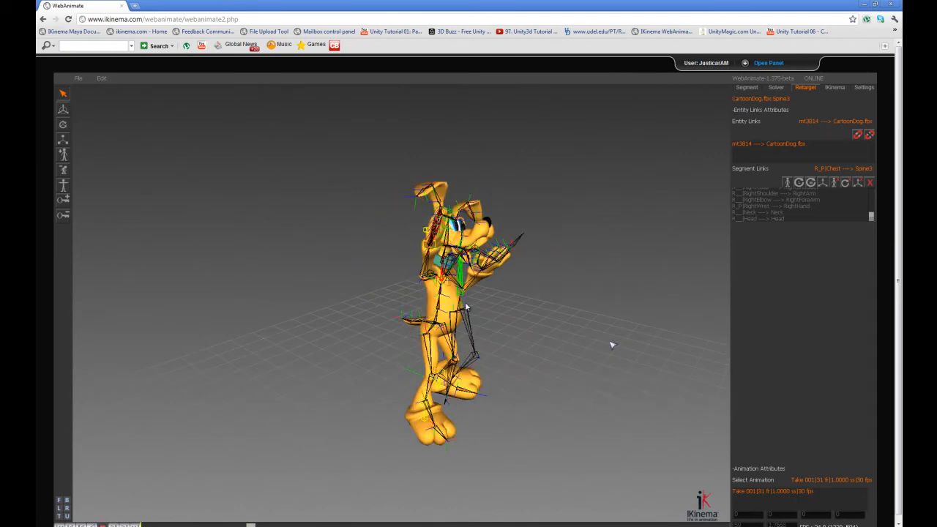
{"action": "middle_click_drag", "start_coordinate": [612, 345], "coordinate": [565, 362]}
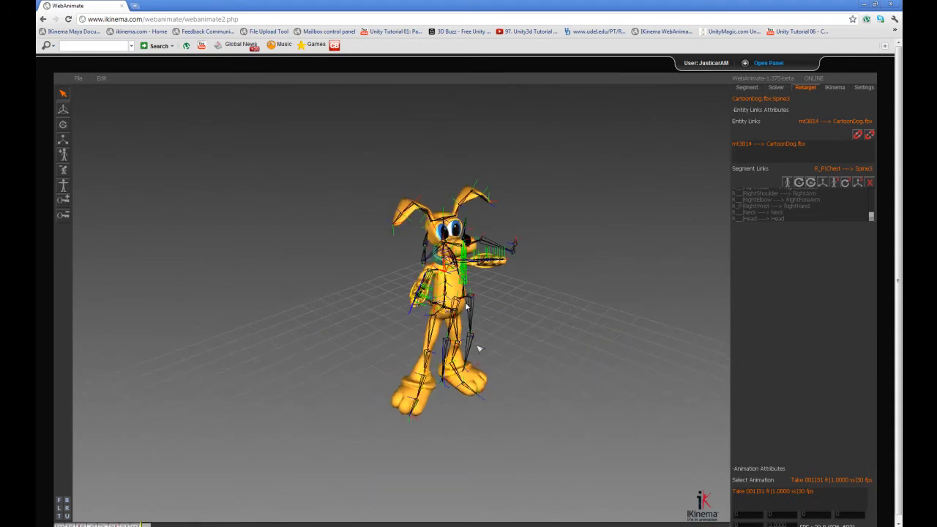
{"action": "middle_click_drag", "start_coordinate": [529, 271], "coordinate": [495, 275]}
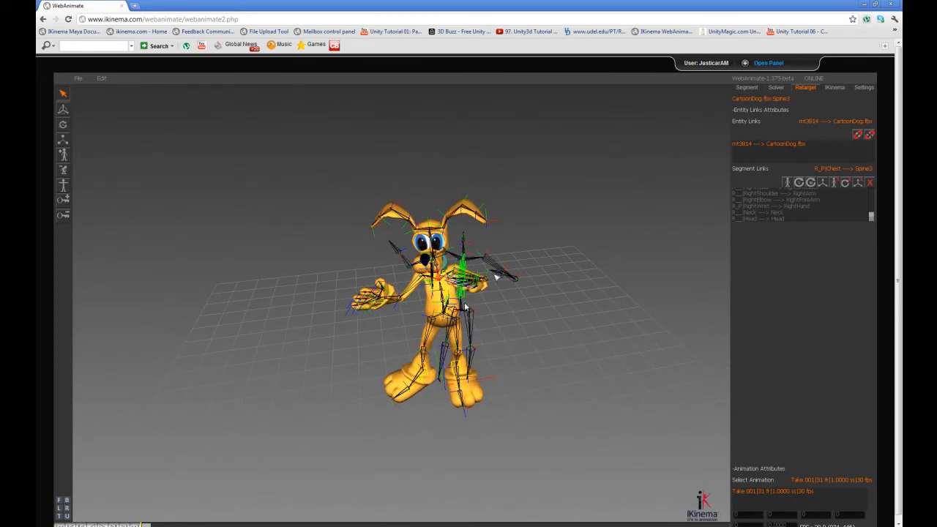
Select the dog's right hand, set the solver's Ret Gain to 0.3, and play the animation to check the raised hand.
{"action": "left_click", "coordinate": [378, 296]}
{"action": "middle_click_drag", "start_coordinate": [473, 307], "coordinate": [514, 298]}
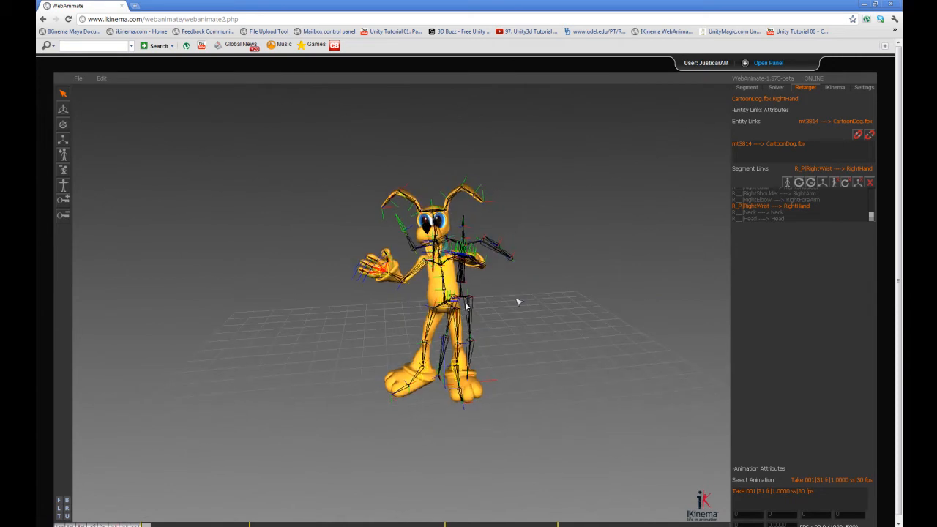
{"action": "left_click", "coordinate": [776, 88]}
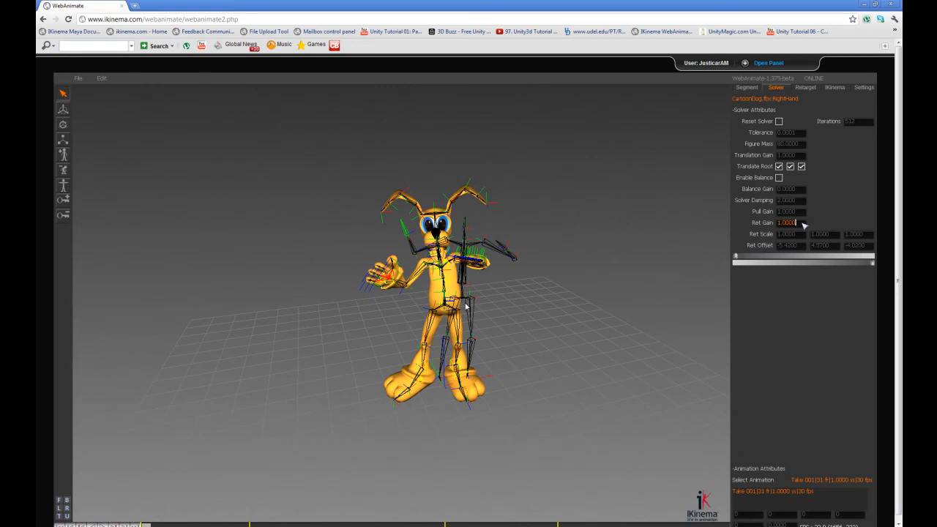
{"action": "key", "text": "BackSpace"}
{"action": "key", "text": "BackSpace"}
{"action": "key", "text": "BackSpace"}
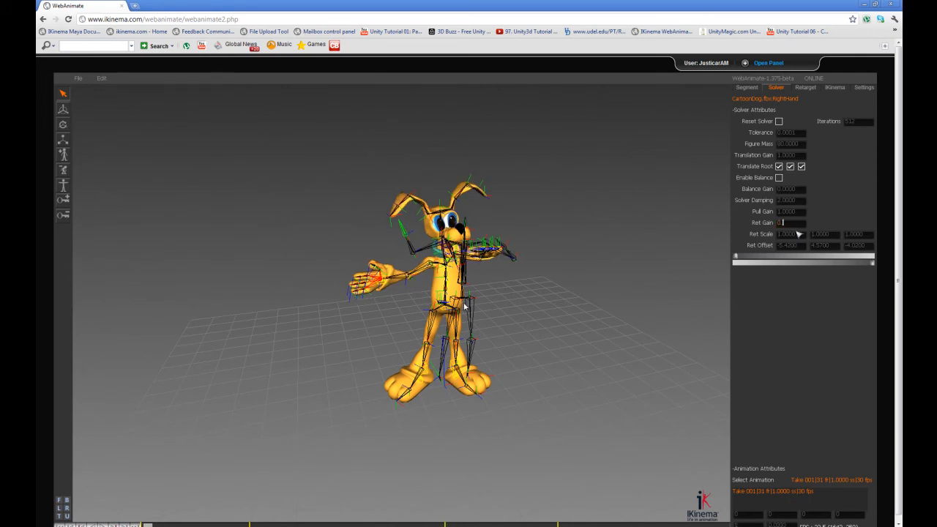
{"action": "type", "text": "0.3"}
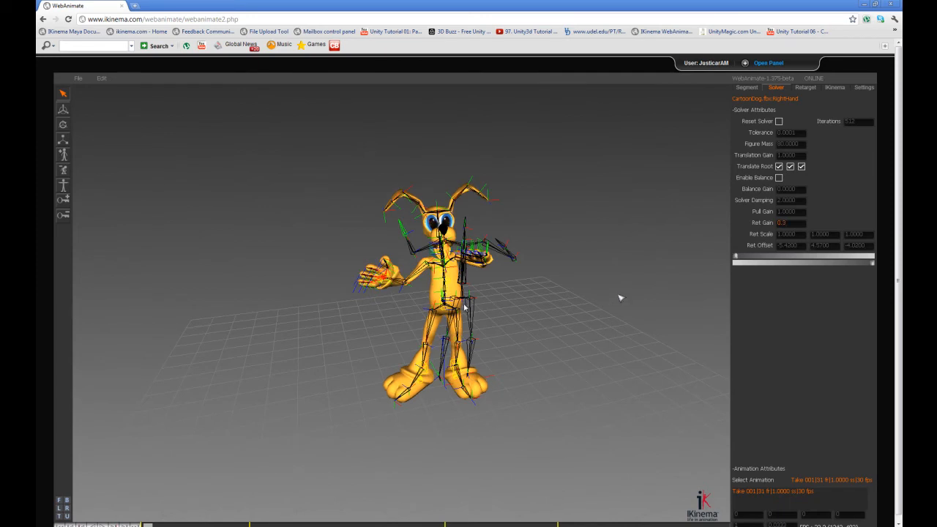
{"action": "scroll", "coordinate": [561, 317], "scroll_direction": "up", "scroll_amount": 3}
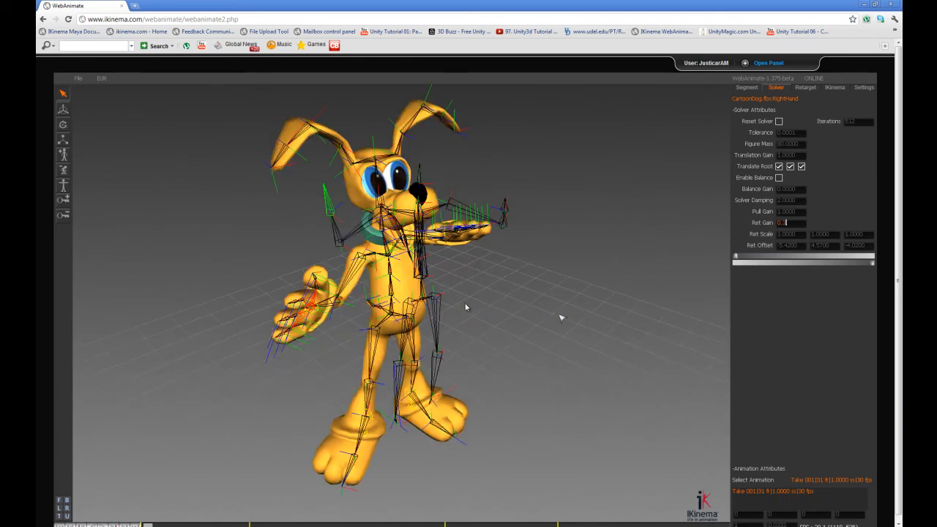
{"action": "scroll", "coordinate": [560, 318], "scroll_direction": "down", "scroll_amount": 5}
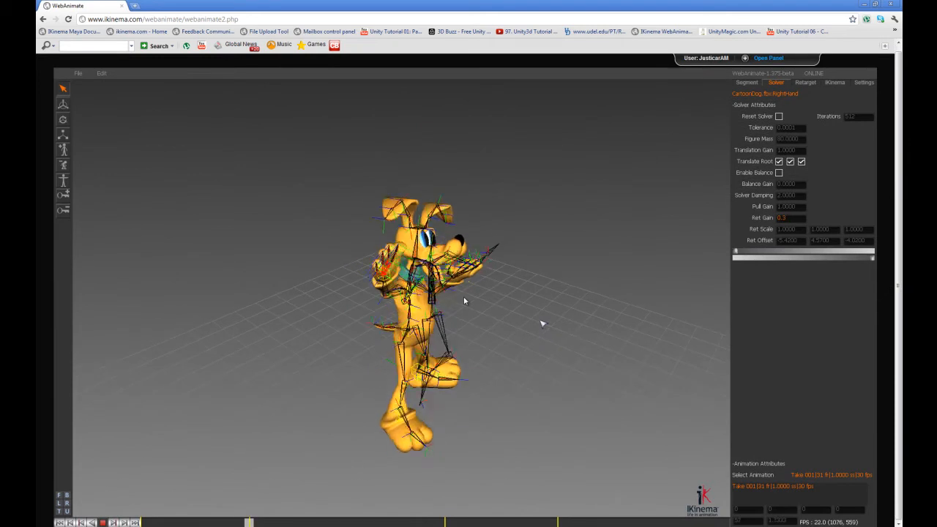
{"action": "middle_click_drag", "start_coordinate": [541, 324], "coordinate": [467, 288]}
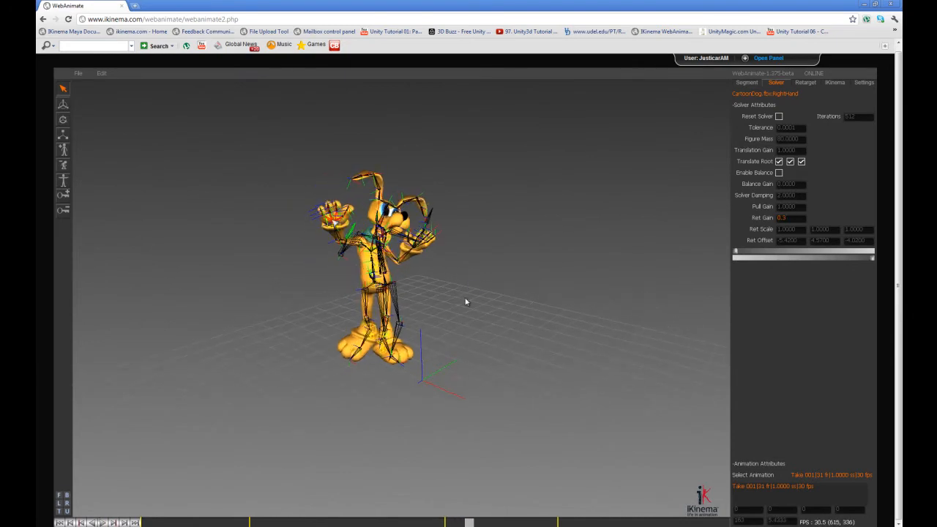
{"action": "middle_click_drag", "start_coordinate": [503, 334], "coordinate": [521, 335]}
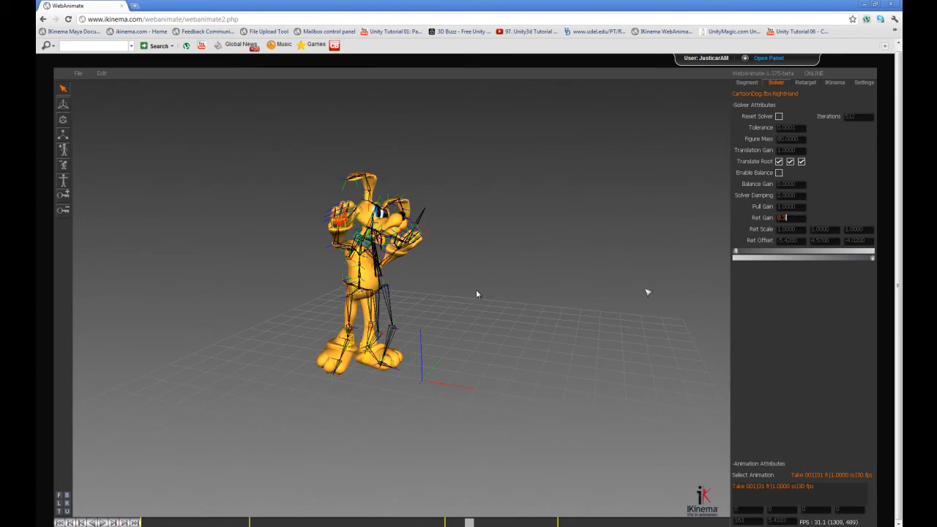
{"action": "key", "text": "Return"}
Set the right hand's position constraint Scale to 1 on all three axes.
{"action": "left_click", "coordinate": [835, 83]}
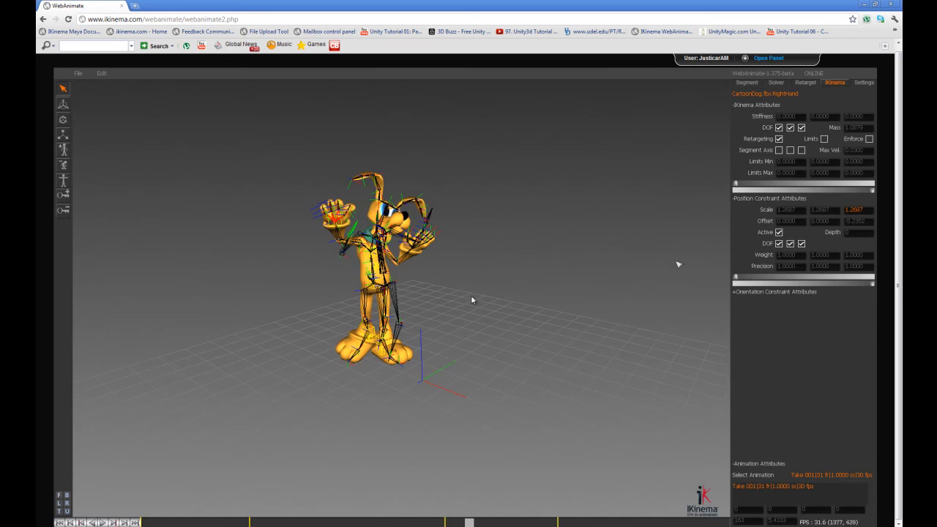
{"action": "mouse_move", "coordinate": [576, 273]}
{"action": "middle_mouse_down"}
{"action": "mouse_move", "coordinate": [636, 288]}
{"action": "mouse_move", "coordinate": [589, 274]}
{"action": "middle_mouse_up"}
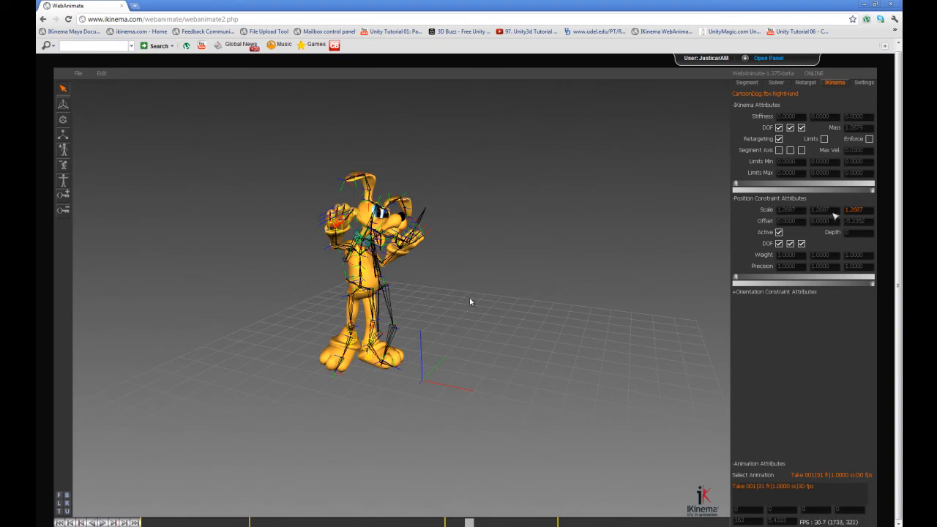
{"action": "mouse_move", "coordinate": [543, 285]}
{"action": "middle_mouse_down"}
{"action": "mouse_move", "coordinate": [485, 288]}
{"action": "mouse_move", "coordinate": [618, 279]}
{"action": "mouse_move", "coordinate": [545, 284]}
{"action": "middle_mouse_up"}
{"action": "middle_click_drag", "start_coordinate": [597, 310], "coordinate": [590, 309]}
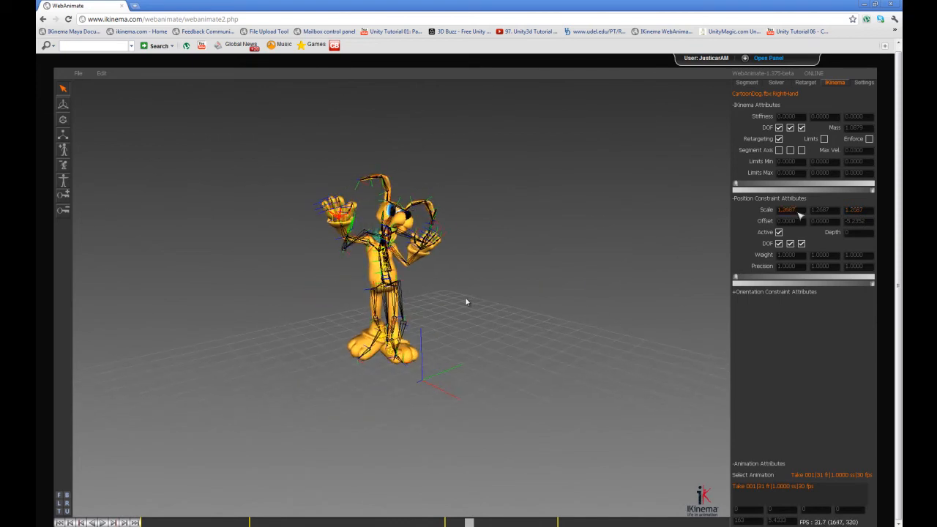
{"action": "key", "text": "BackSpace"}
{"action": "key", "text": "BackSpace"}
{"action": "key", "text": "BackSpace"}
{"action": "key", "text": "BackSpace"}
{"action": "type", "text": "1"}
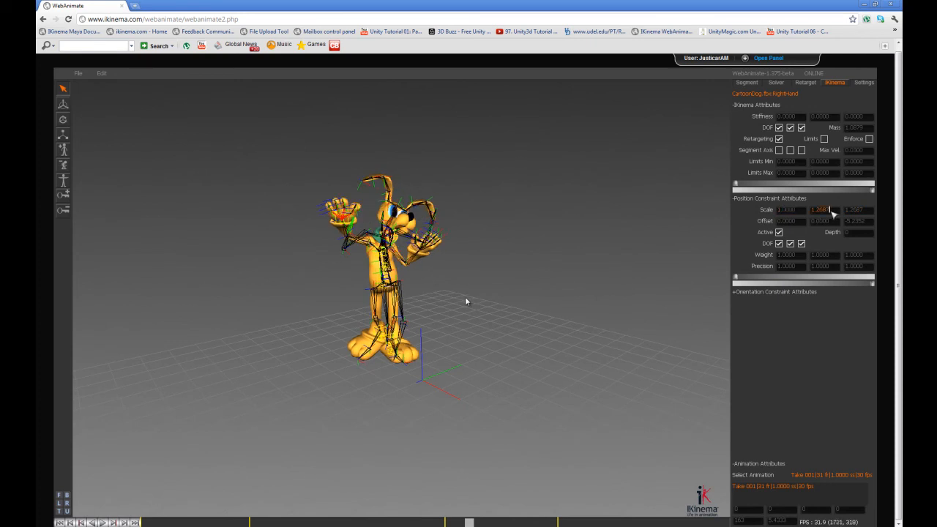
{"action": "key", "text": "BackSpace"}
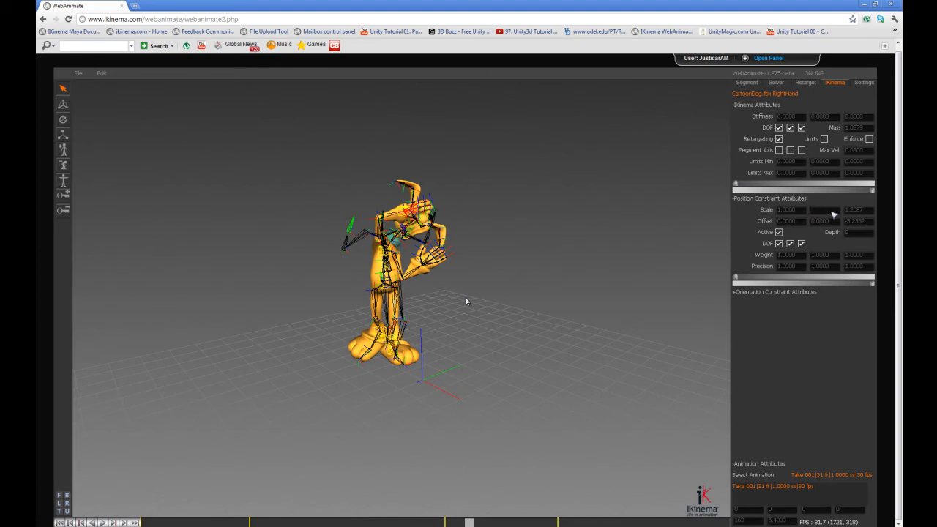
{"action": "type", "text": "1"}
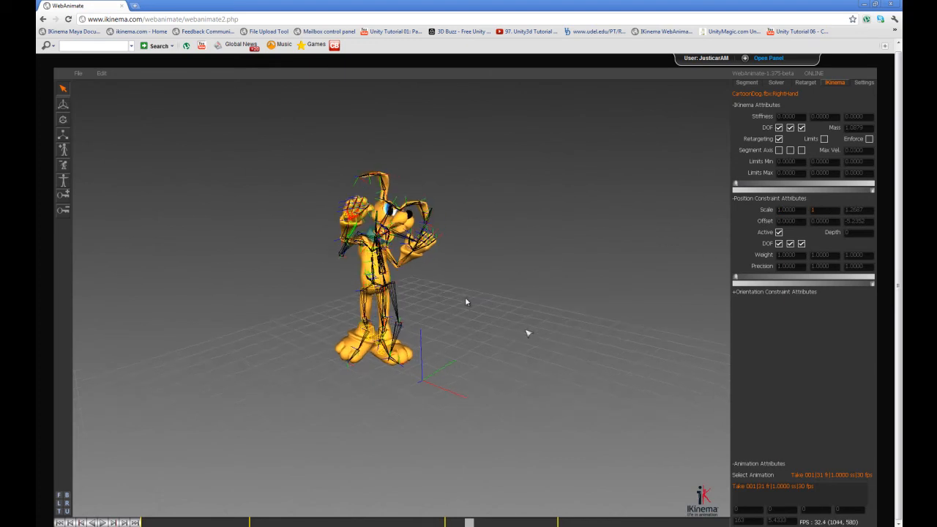
{"action": "key", "text": "Tab"}
{"action": "type", "text": "1"}
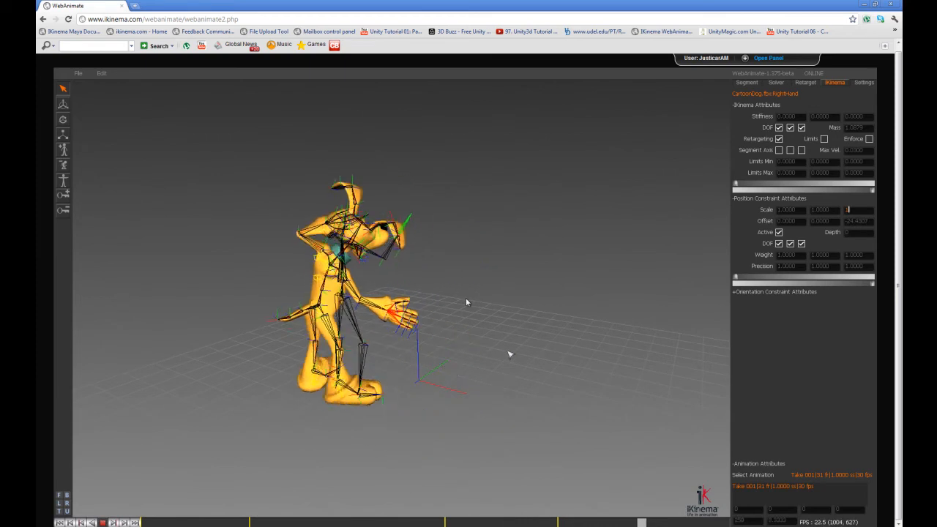
Play the animation and examine the rescaled right hand's motion from several sides.
{"action": "middle_click_drag", "start_coordinate": [517, 355], "coordinate": [558, 357]}
{"action": "key", "text": "grave"}
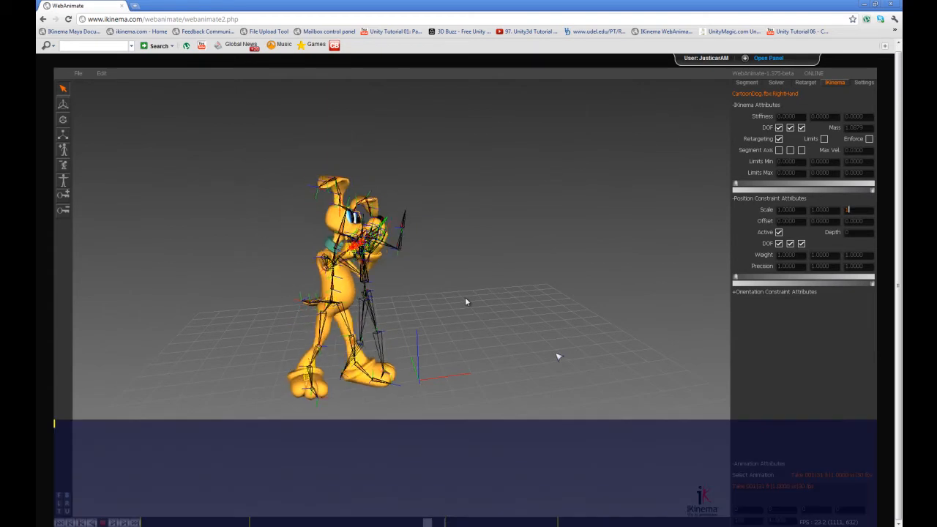
{"action": "key", "text": "grave"}
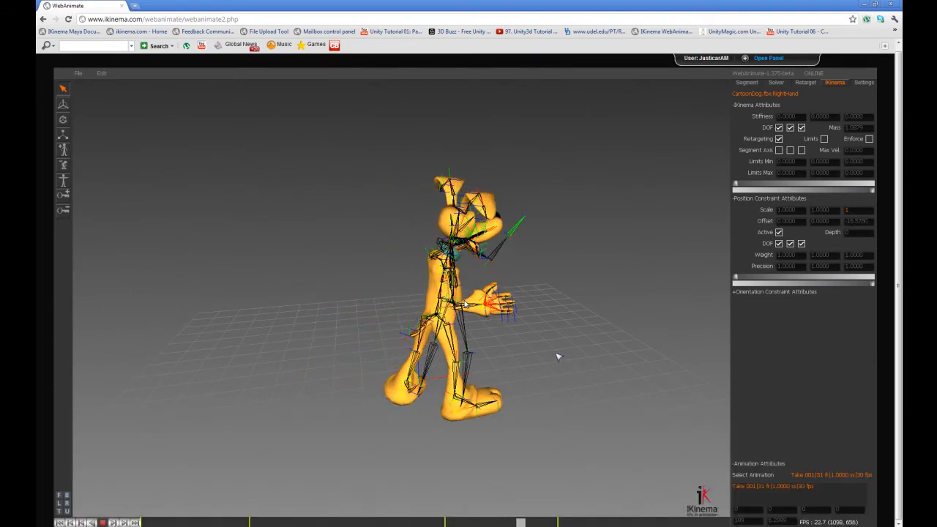
{"action": "key", "text": "space"}
{"action": "middle_click_drag", "start_coordinate": [525, 360], "coordinate": [487, 357]}
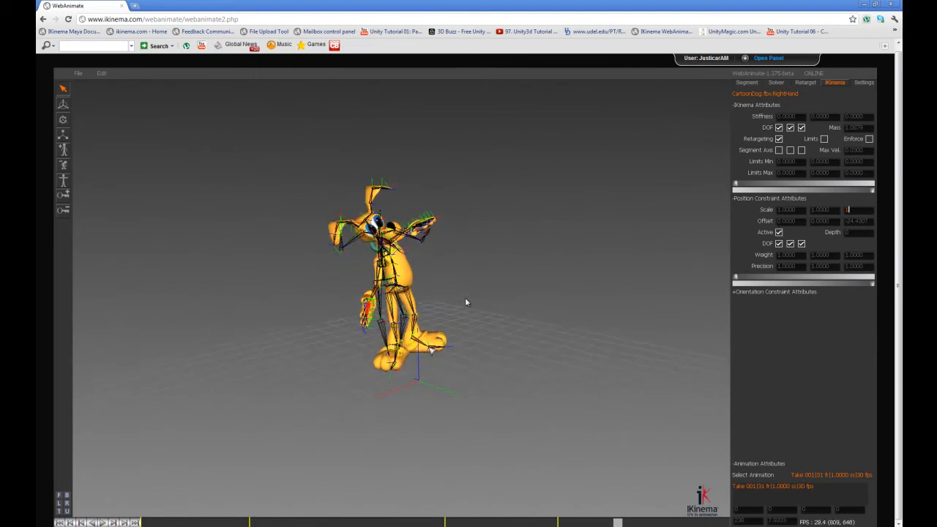
{"action": "key", "text": "space"}
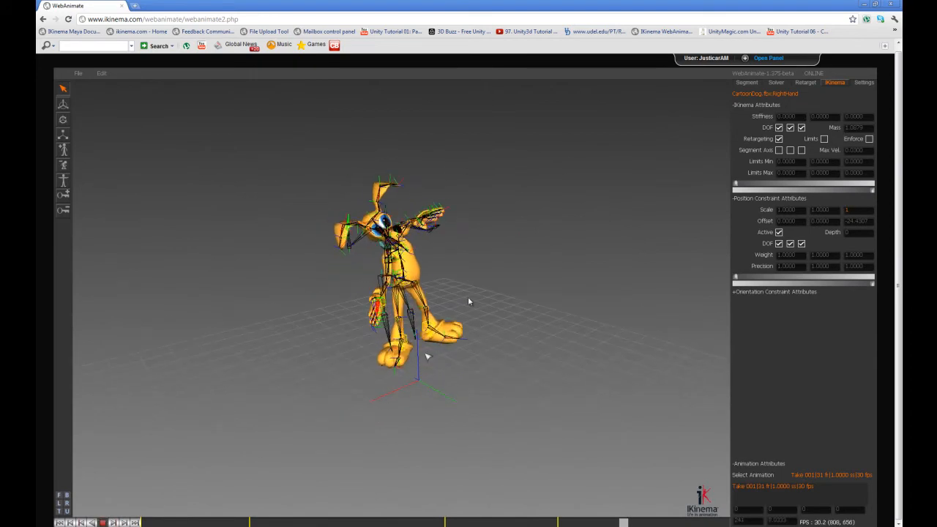
{"action": "middle_click_drag", "start_coordinate": [486, 308], "coordinate": [651, 332]}
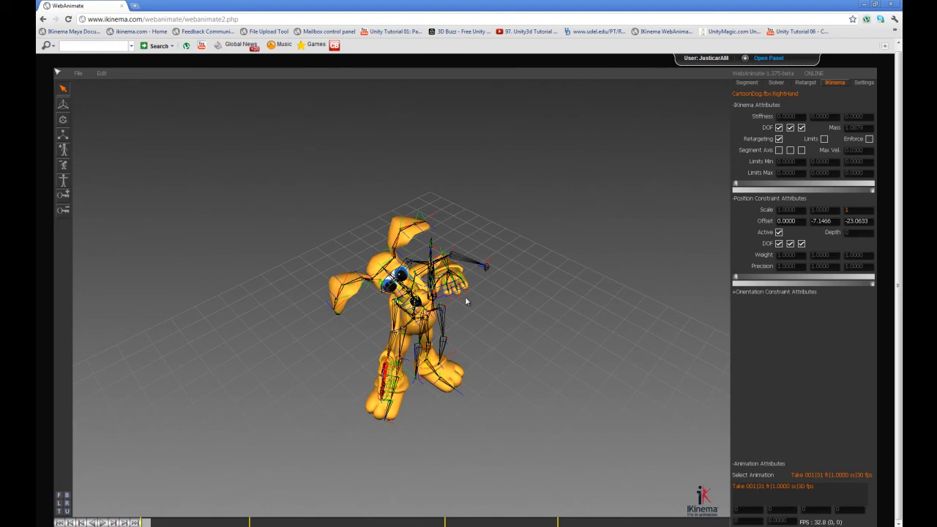
Enable position retargeting on the LeftWrist to LeftHand segment link and play the animation to check the left hand.
{"action": "left_click", "coordinate": [454, 277]}
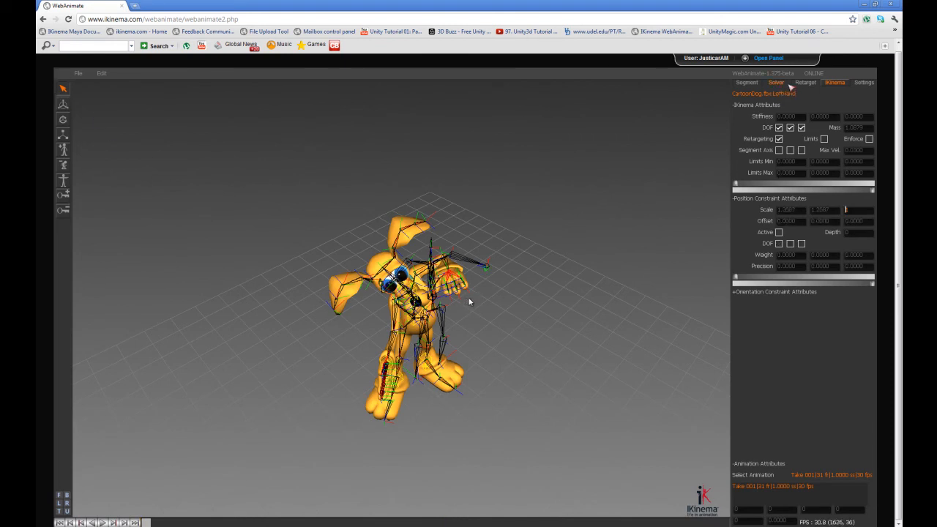
{"action": "left_click", "coordinate": [804, 83]}
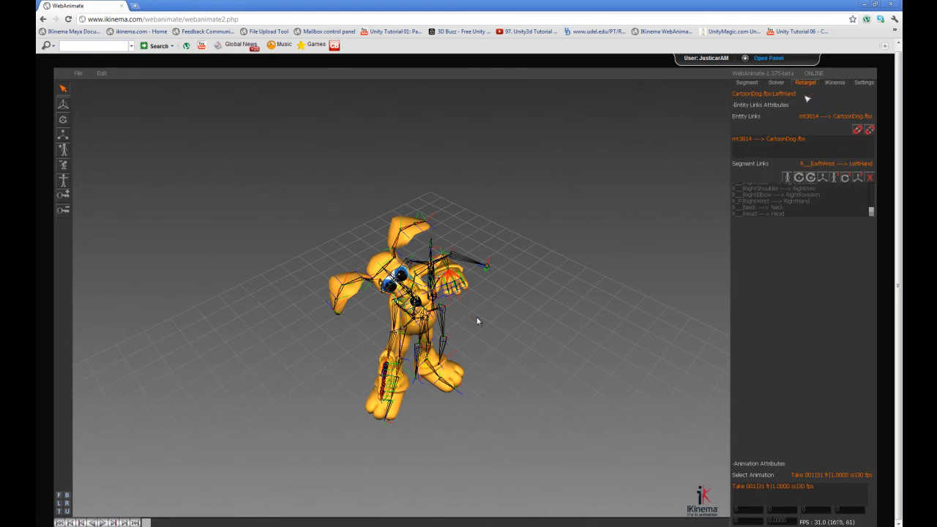
{"action": "left_click", "coordinate": [824, 178]}
{"action": "middle_click_drag", "start_coordinate": [558, 366], "coordinate": [524, 348]}
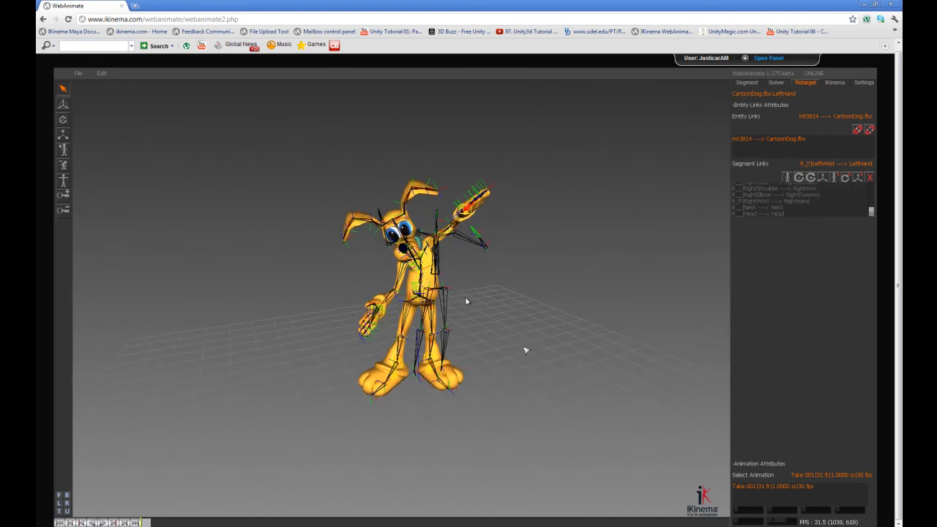
{"action": "key", "text": "space"}
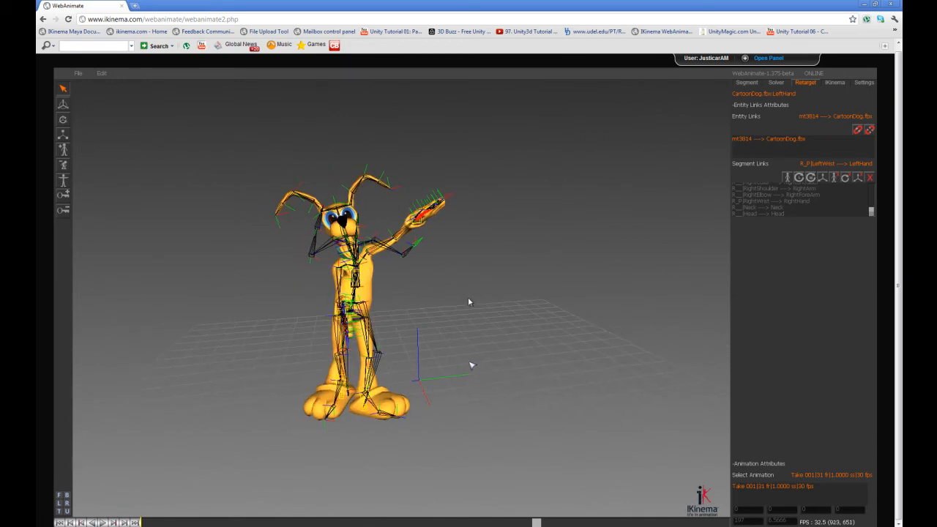
Set the dog's right hand position constraint Scale to 1.2 on all three axes.
{"action": "left_click", "coordinate": [431, 318]}
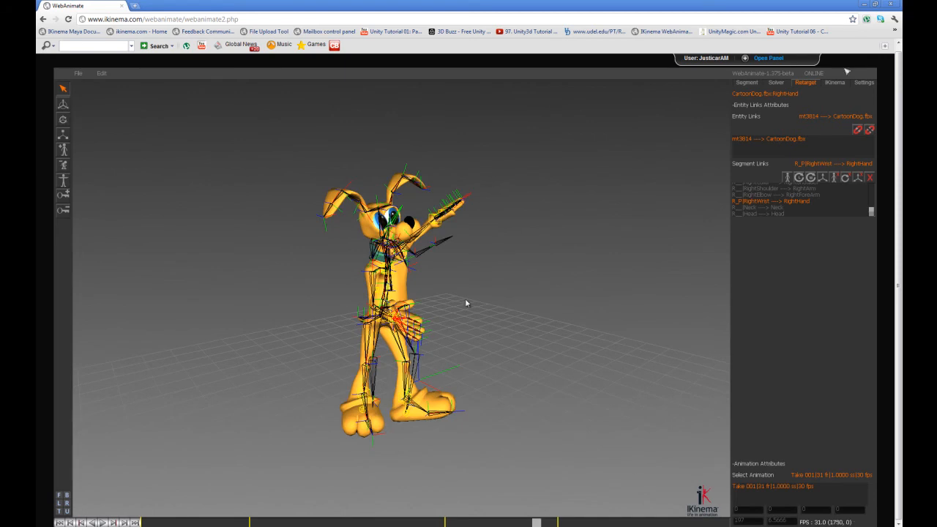
{"action": "left_click", "coordinate": [834, 82]}
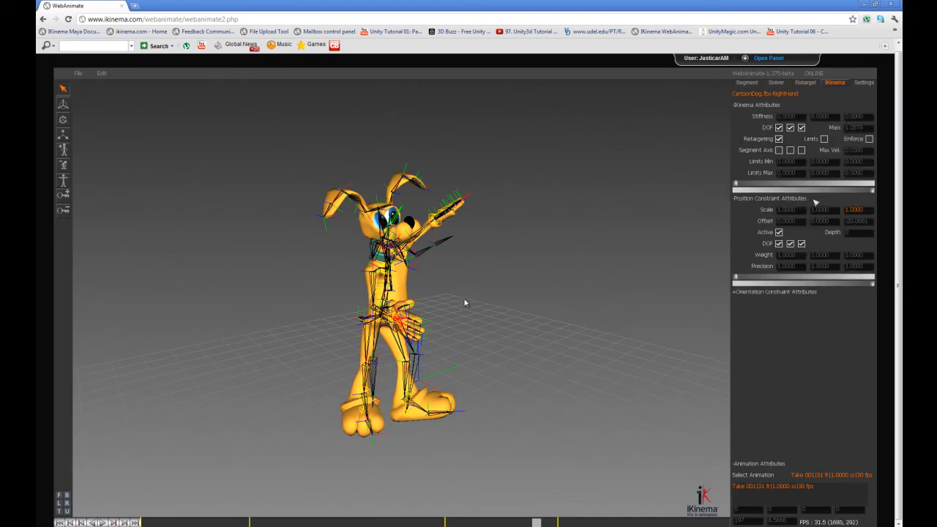
{"action": "left_click", "coordinate": [787, 210]}
{"action": "type", "text": "1.2"}
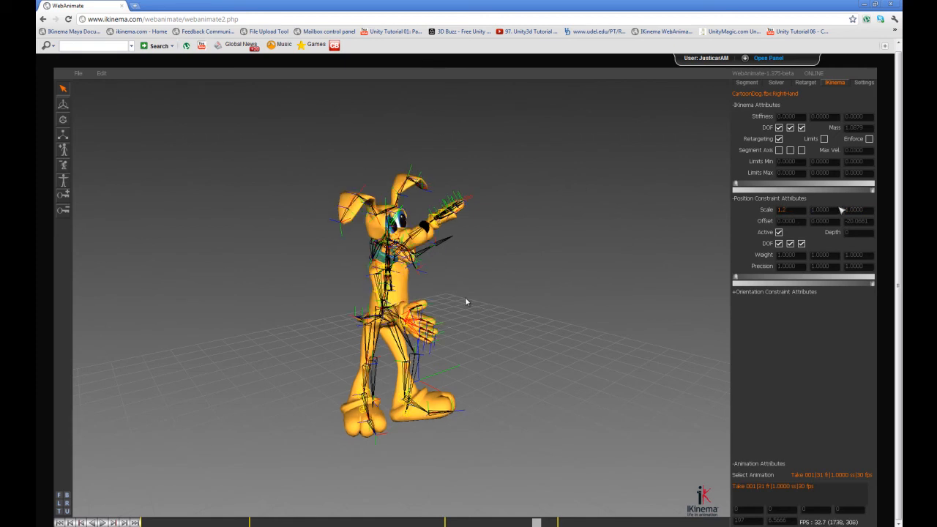
{"action": "left_click", "coordinate": [833, 210]}
{"action": "type", "text": "1.2"}
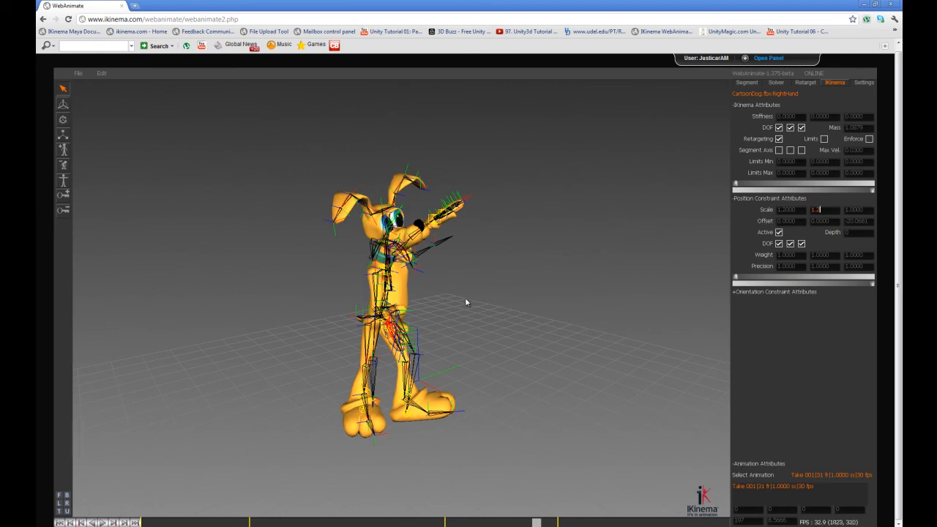
{"action": "left_click", "coordinate": [869, 211]}
{"action": "type", "text": "1.2"}
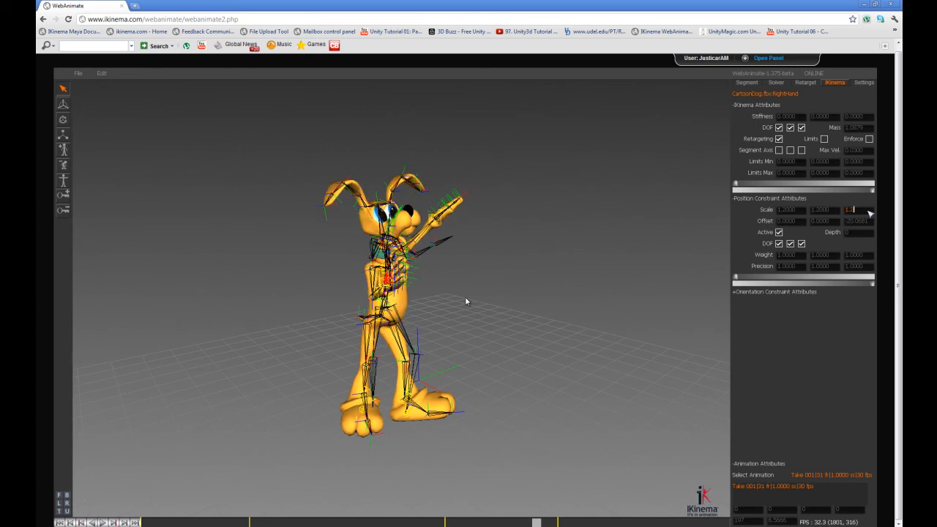
Play the animation to examine the right hand's motion from different angles, and return to the first frame.
{"action": "middle_click_drag", "start_coordinate": [591, 322], "coordinate": [546, 341]}
{"action": "key", "text": "space"}
{"action": "key", "text": "space"}
{"action": "key", "text": "Home"}
{"action": "middle_click_drag", "start_coordinate": [489, 351], "coordinate": [581, 306]}
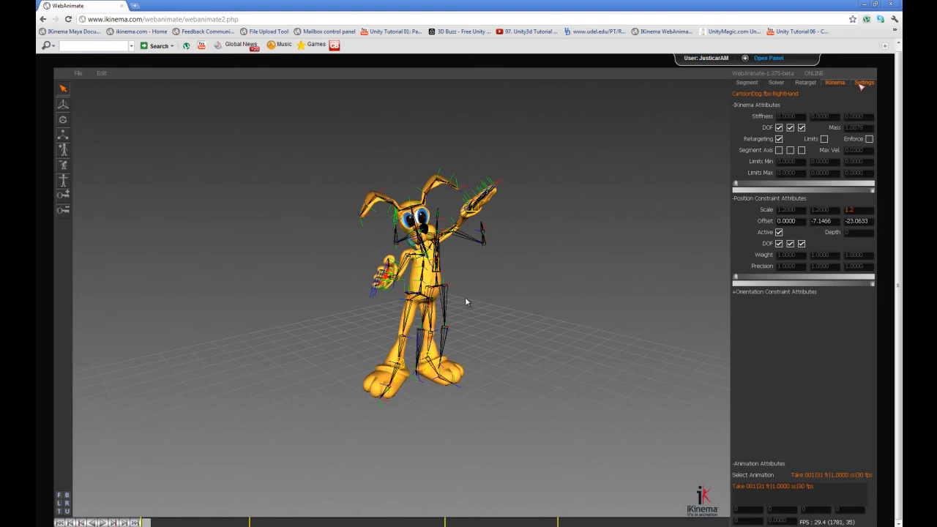
Set the export up axis to the second axis (Y), turn off Export Polygons, and enable Export GrandDad.
{"action": "left_click", "coordinate": [858, 83]}
{"action": "middle_click_drag", "start_coordinate": [590, 262], "coordinate": [574, 280]}
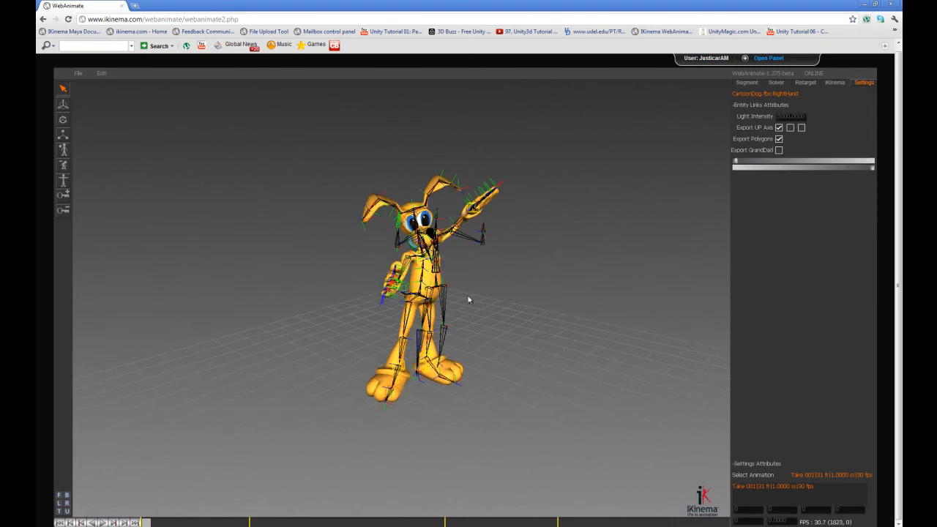
{"action": "left_click", "coordinate": [790, 128]}
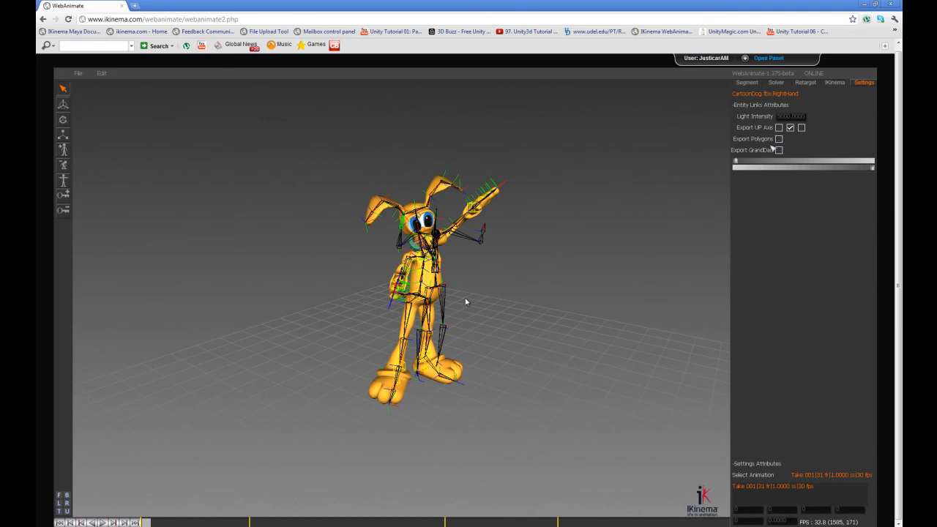
{"action": "left_click", "coordinate": [779, 150]}
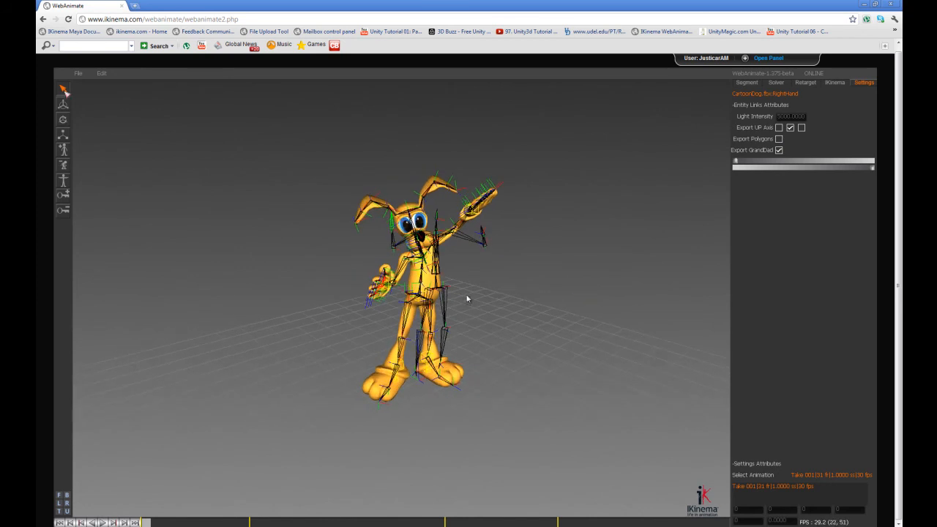
Export the retargeted animation as an FBX binary file named unityAnimationDance in the WebAnimateTutorials folder.
{"action": "left_click", "coordinate": [78, 74]}
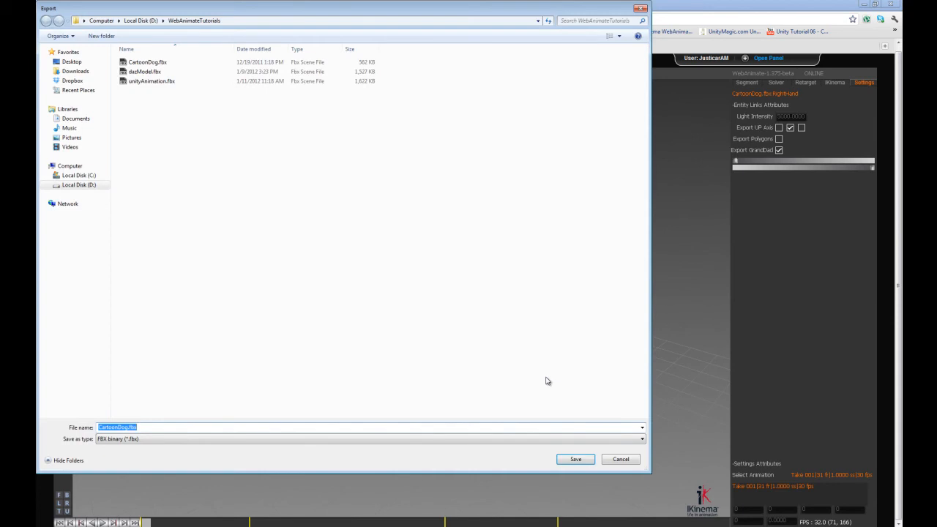
{"action": "type", "text": "unityAn"}
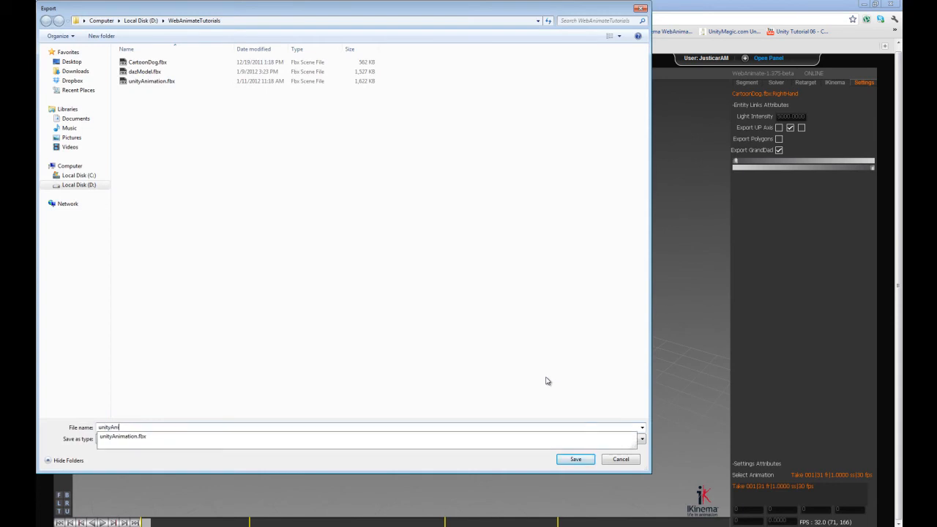
{"action": "type", "text": "imationDance"}
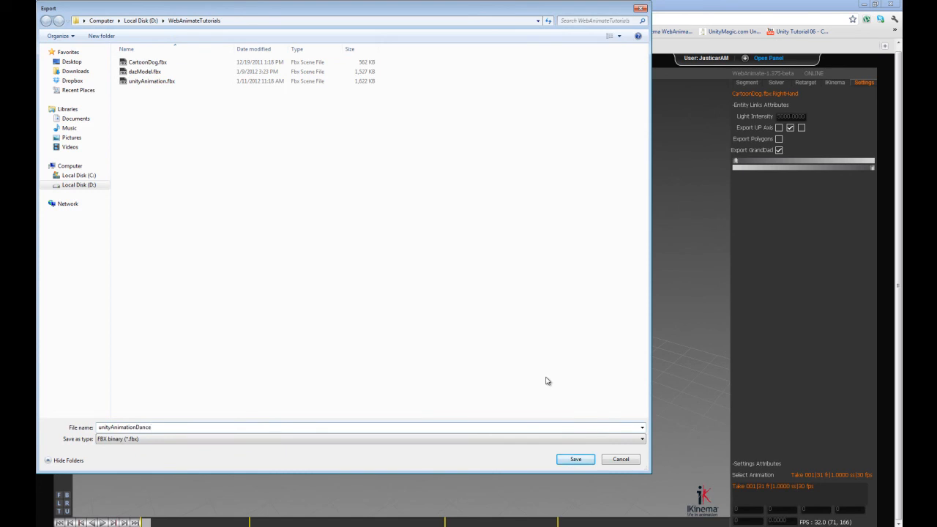
{"action": "left_click", "coordinate": [571, 459]}
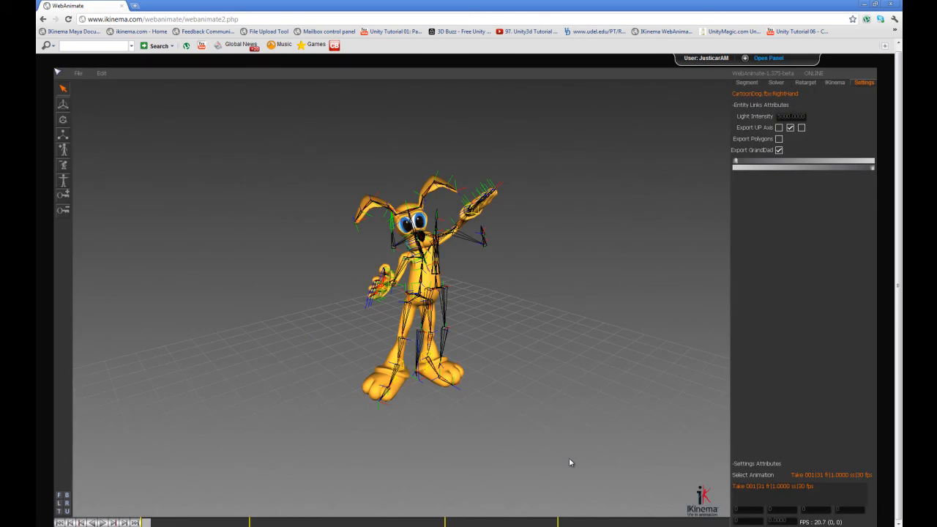
Bring unityAnimationDance.fbx from the WebAnimateTutorials folder into the Unity project's assets.
{"action": "key", "text": "alt+Tab"}
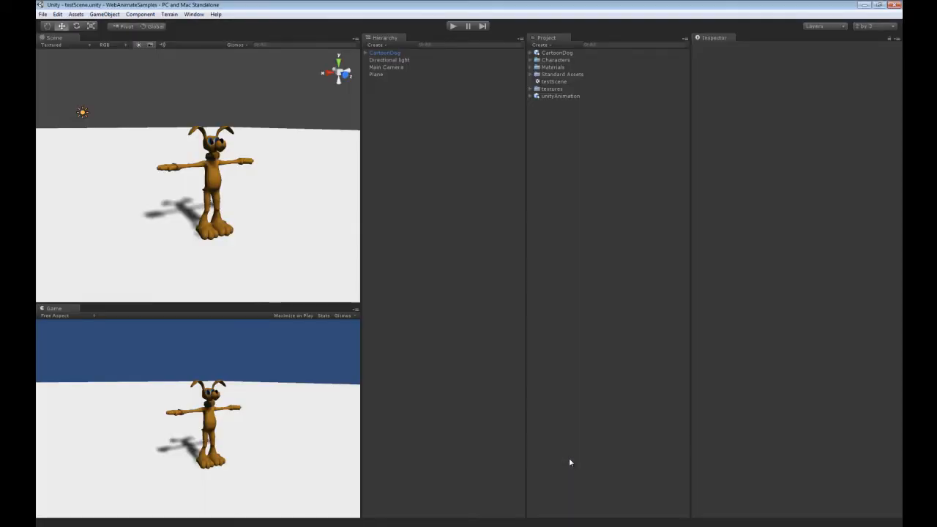
{"action": "key", "text": "alt+Tab"}
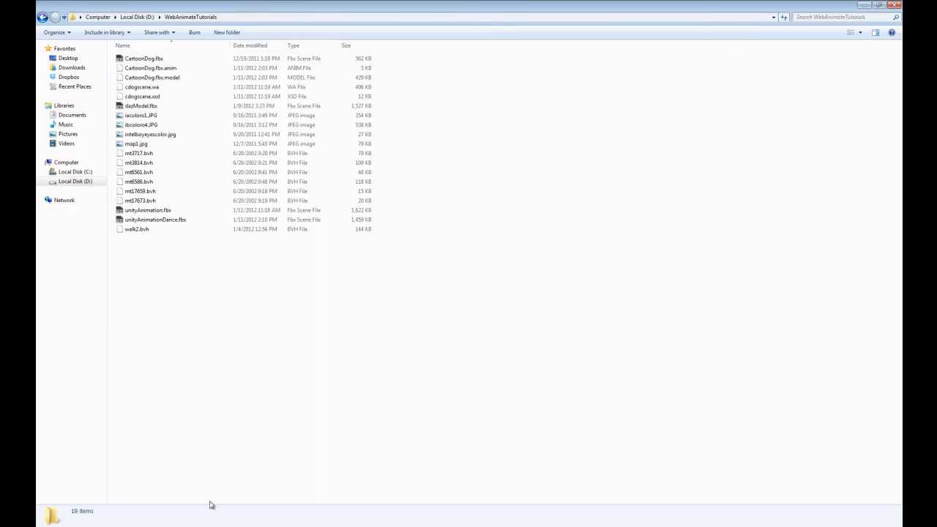
{"action": "left_click", "coordinate": [155, 222]}
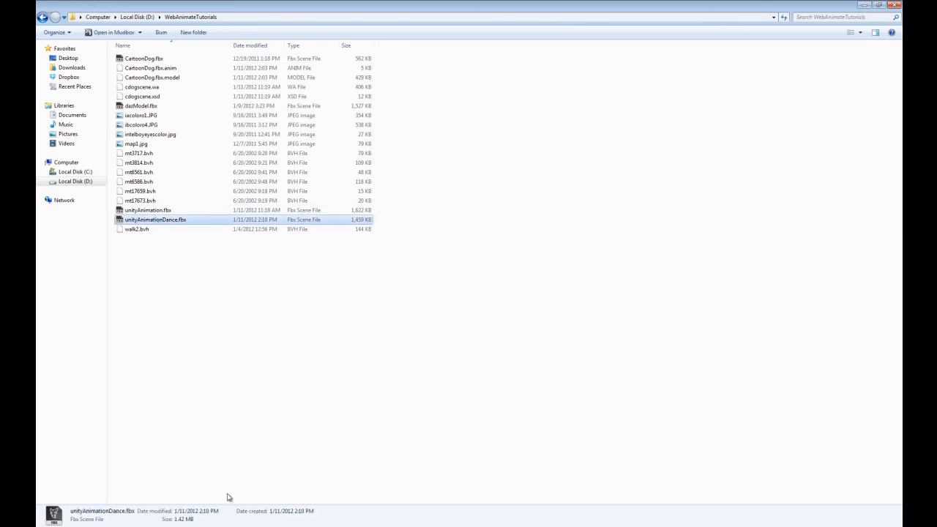
{"action": "key", "text": "alt+Tab"}
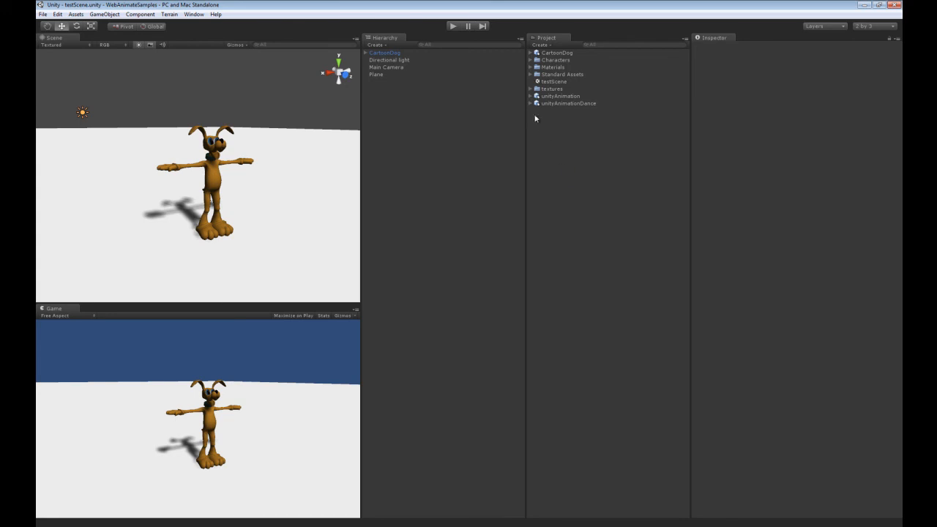
Add a split animation clip named webAnimateDance to the imported unityAnimationDance asset.
{"action": "left_click", "coordinate": [531, 104]}
{"action": "left_click", "coordinate": [554, 103]}
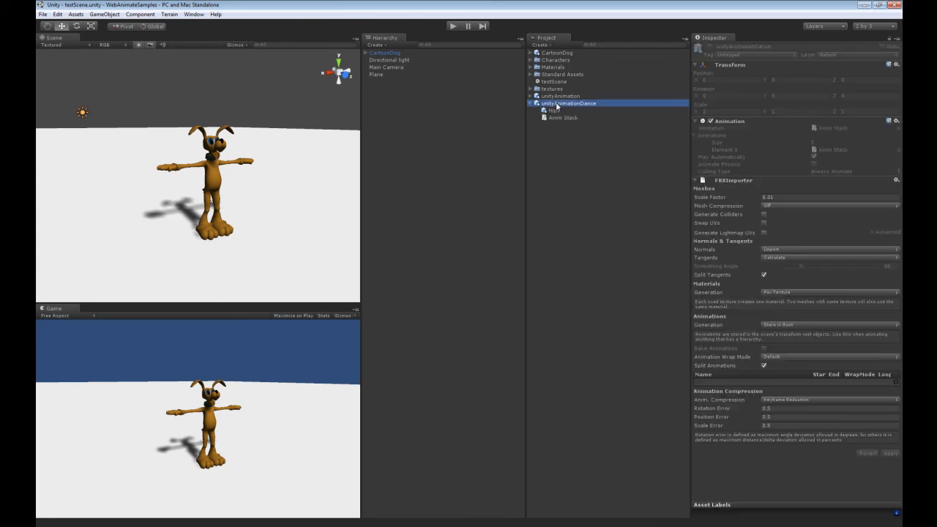
{"action": "left_click", "coordinate": [896, 383]}
{"action": "left_click", "coordinate": [737, 383]}
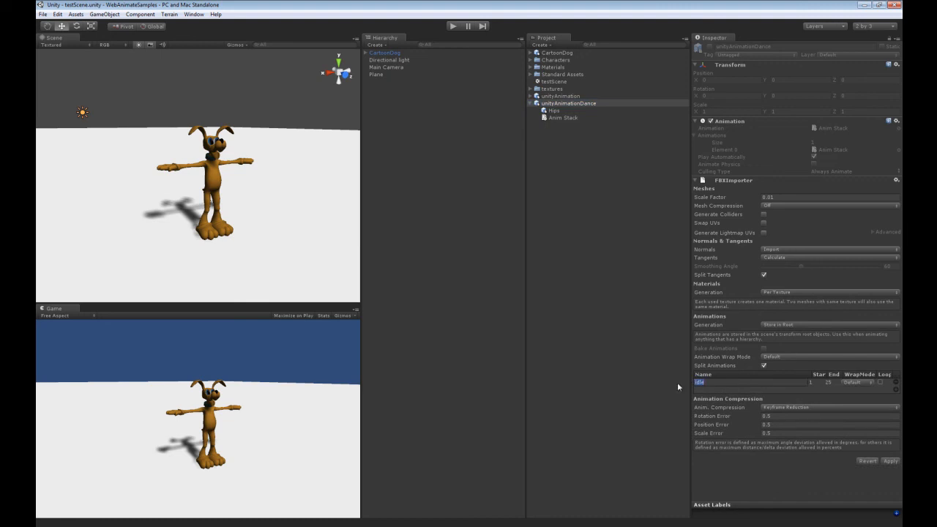
{"action": "type", "text": "webAnimateDance"}
Check the animation's length in WebAnimate, and in Unity apply an end frame of 290 with Loop wrap mode and looping to the webAnimateDance clip.
{"action": "key", "text": "alt+Tab"}
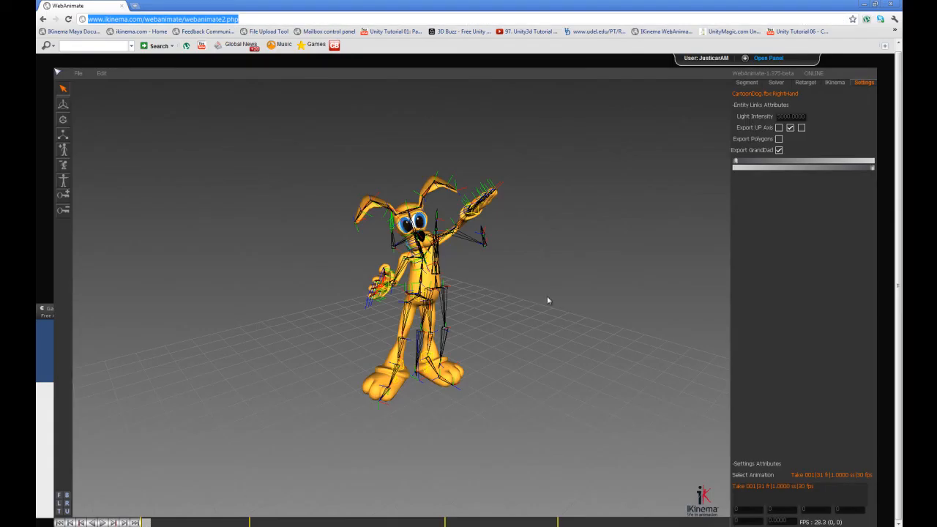
{"action": "left_click", "coordinate": [467, 298]}
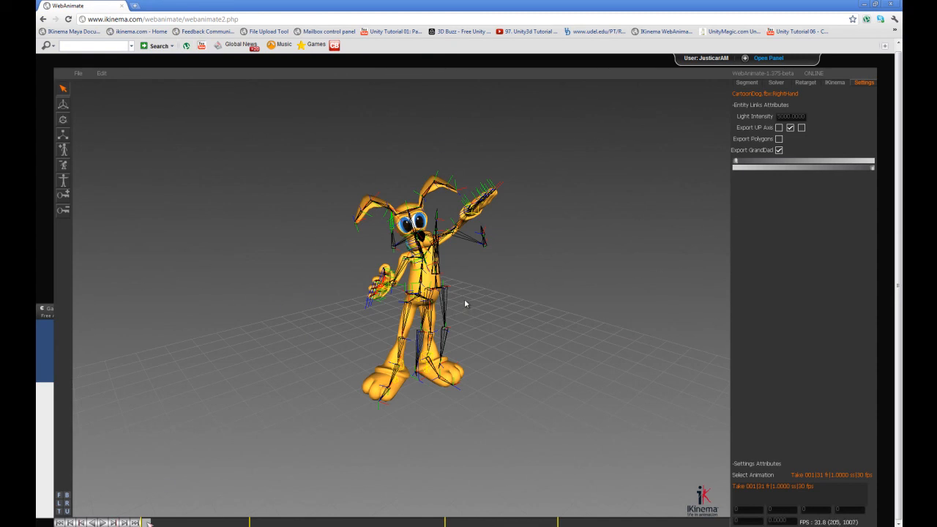
{"action": "left_click_drag", "start_coordinate": [148, 522], "coordinate": [175, 520]}
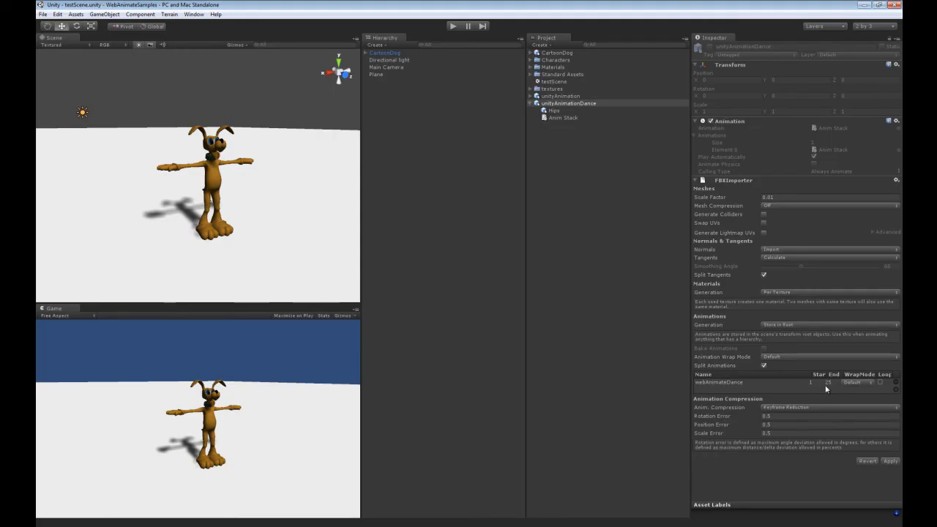
{"action": "left_click", "coordinate": [829, 383]}
{"action": "left_click", "coordinate": [858, 383]}
{"action": "left_click", "coordinate": [867, 403]}
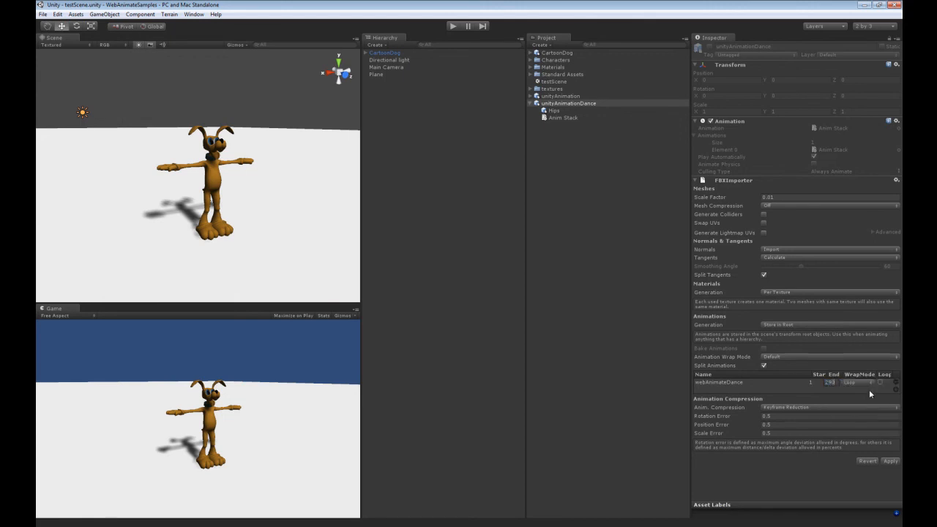
{"action": "left_click", "coordinate": [890, 461]}
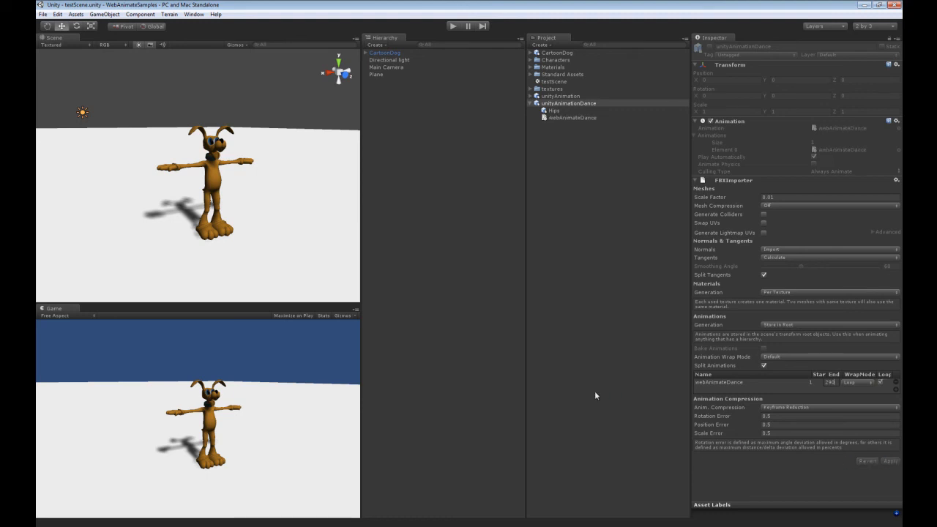
Assign webAnimateDance as the animation of the CartoonDog object in the scene and run the scene to preview it.
{"action": "left_click", "coordinate": [380, 46]}
{"action": "left_click", "coordinate": [423, 22]}
{"action": "left_click", "coordinate": [385, 53]}
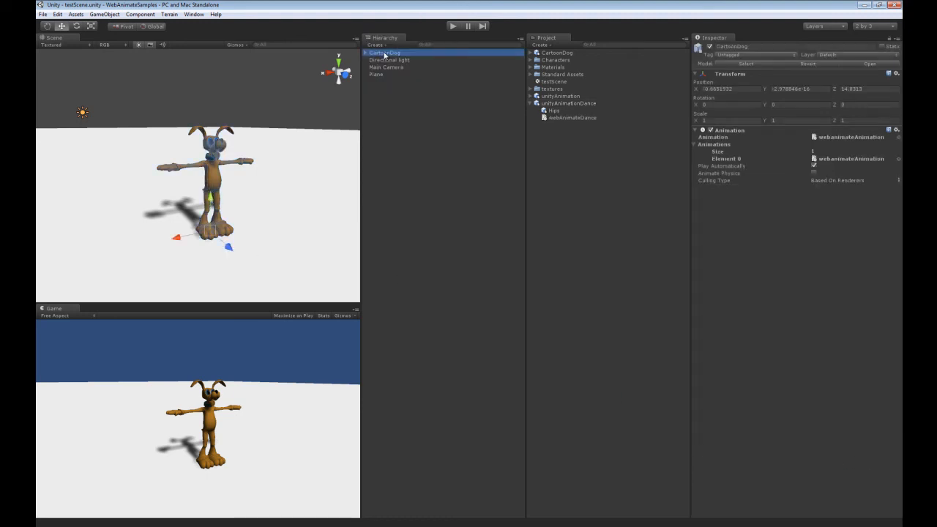
{"action": "left_click", "coordinate": [897, 137]}
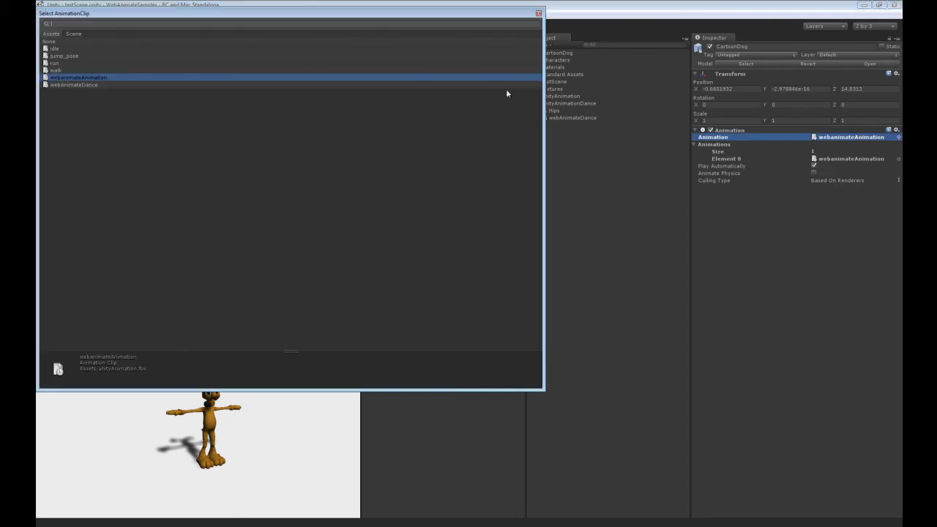
{"action": "double_click", "coordinate": [81, 85]}
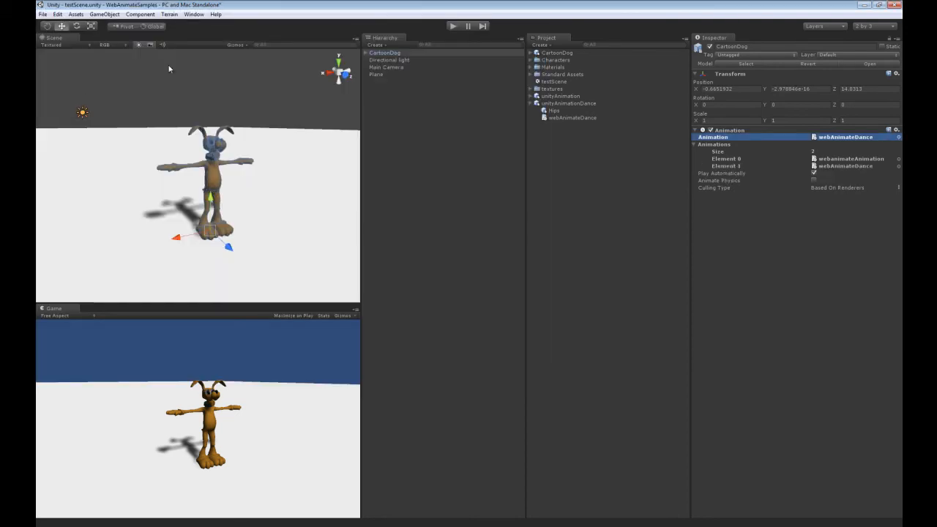
{"action": "left_click", "coordinate": [453, 27]}
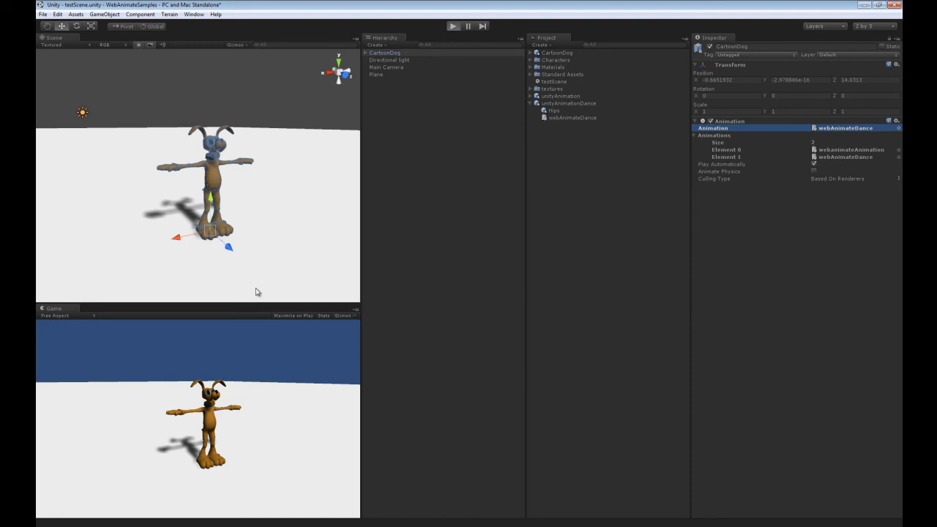